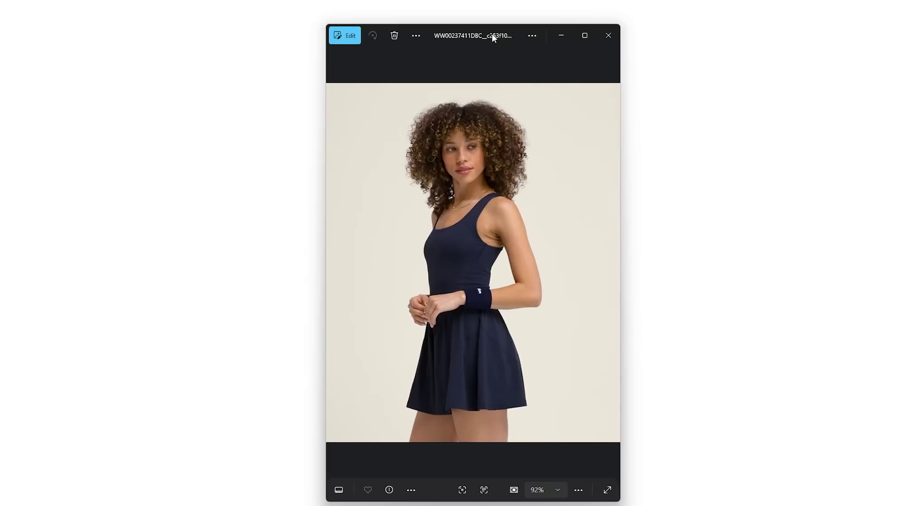
# Step: Arrange the three photo windows side by side: the dress reference, Layer 1 (4).png and Layer 2 (2).png
pyautogui.moveTo(491, 33); pyautogui.dragTo(173, 19)
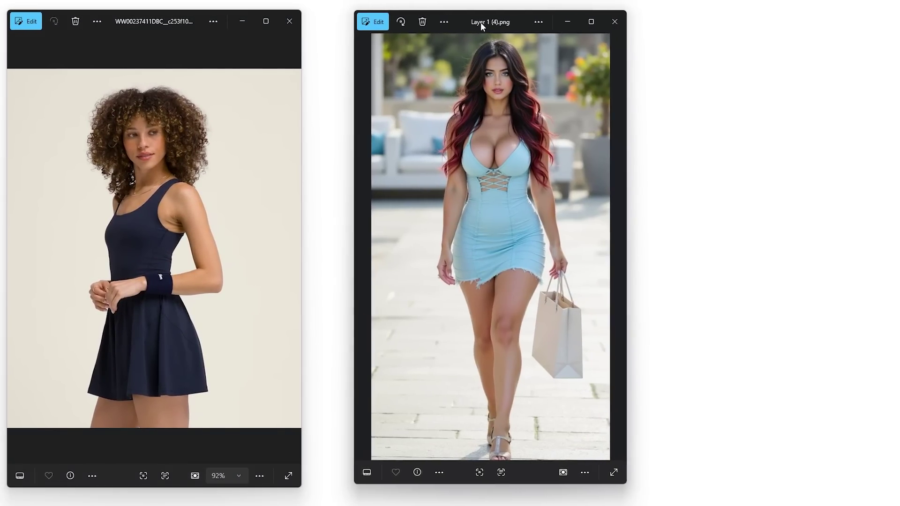
pyautogui.moveTo(479, 21); pyautogui.dragTo(448, 27)
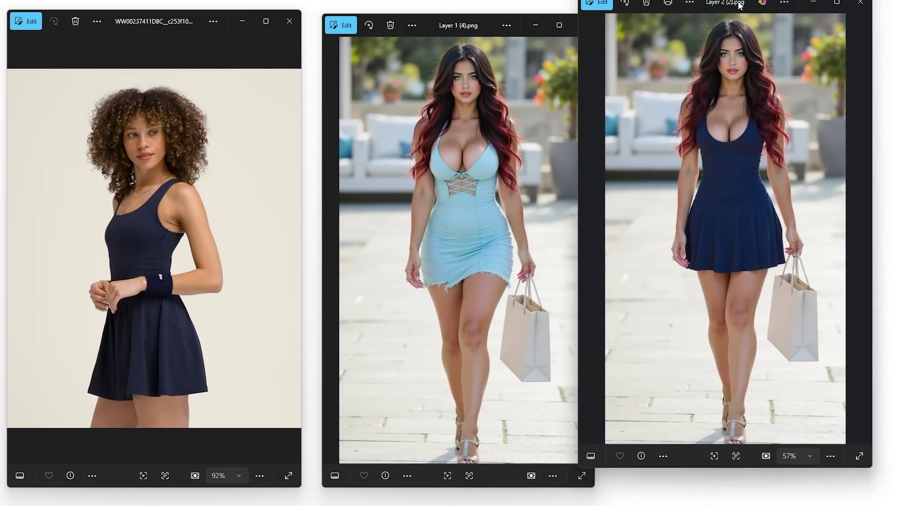
pyautogui.moveTo(769, 3); pyautogui.dragTo(759, 21)
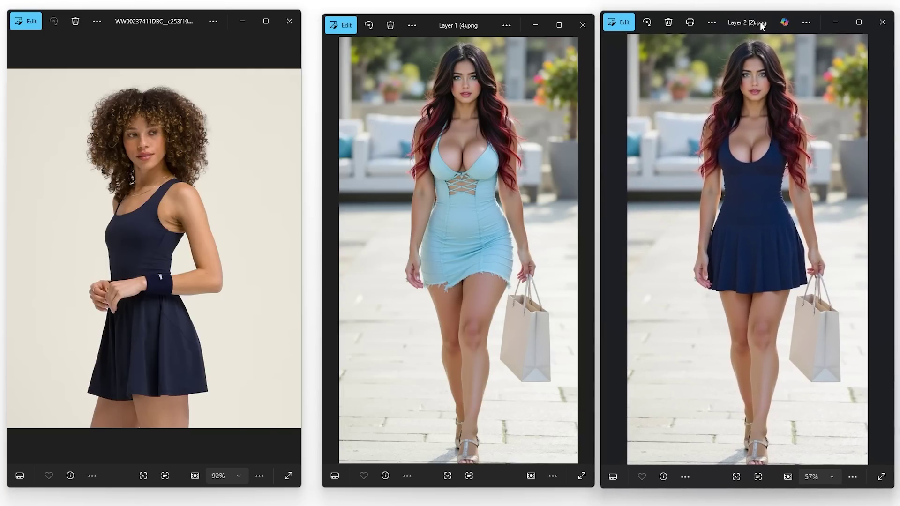
pyautogui.moveTo(260, 227)
pyautogui.mouseDown()
pyautogui.moveTo(38, 206)
pyautogui.moveTo(77, 432)
pyautogui.moveTo(273, 289)
pyautogui.mouseUp()
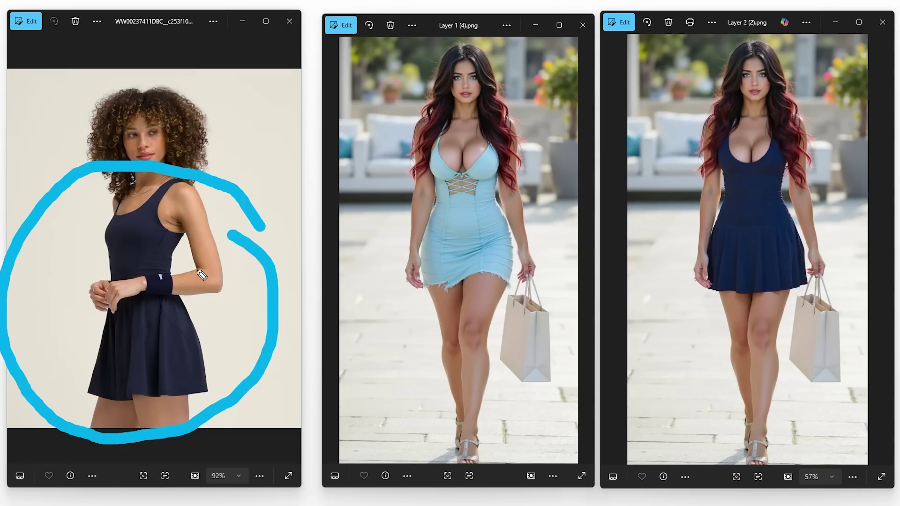
pyautogui.moveTo(333, 206); pyautogui.dragTo(651, 218)
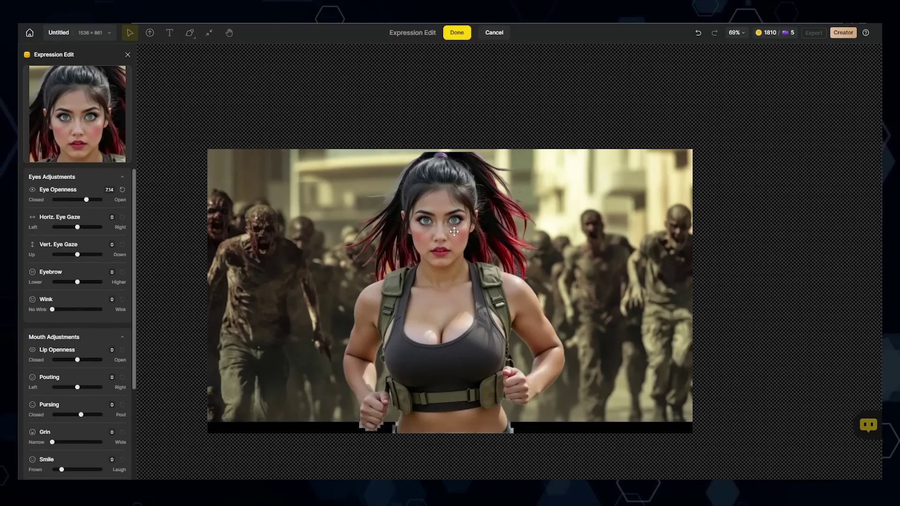
pyautogui.scroll(-5, 78, 277)
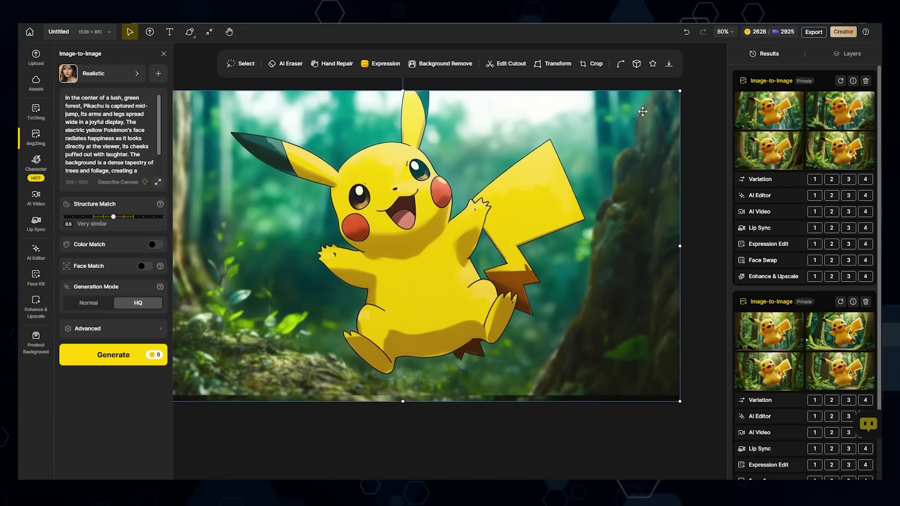
pyautogui.moveTo(753, 113)
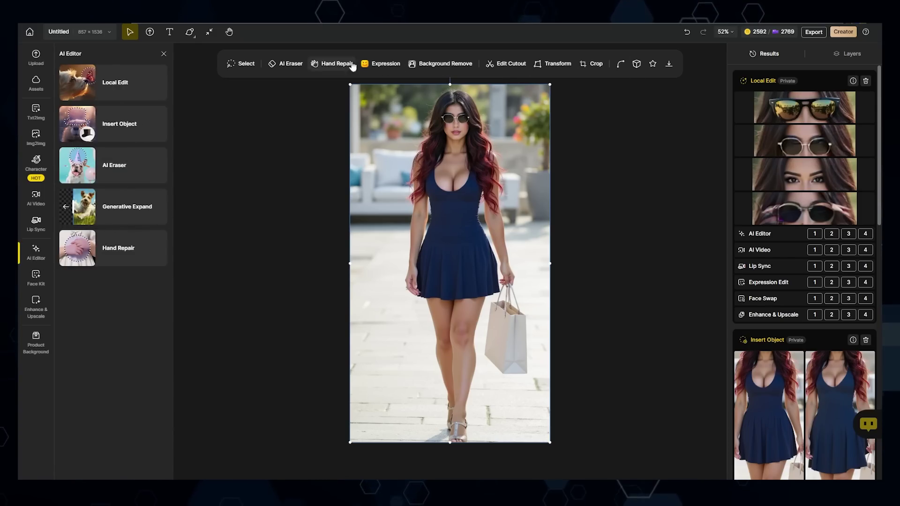
# Step: Erase the shopping bag with AI Eraser, and isolate the woman from the street scene with Background Remove
pyautogui.click(286, 63)
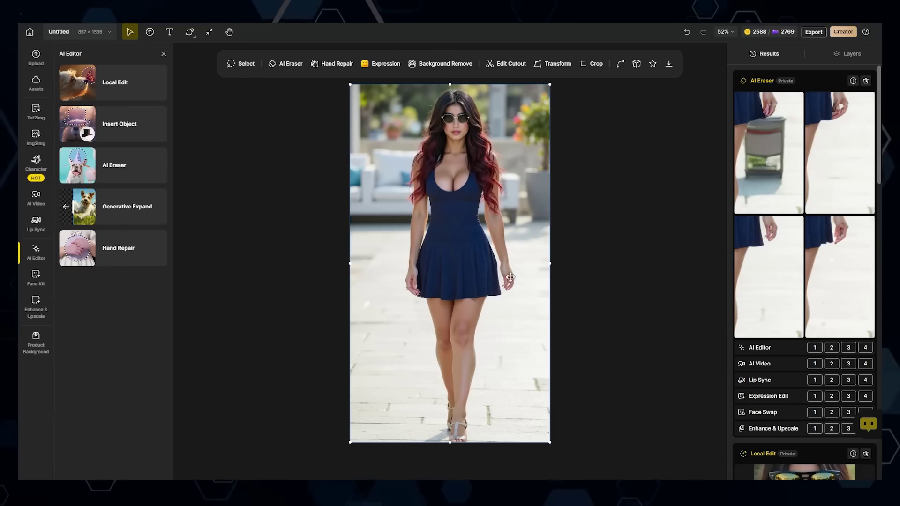
pyautogui.click(438, 66)
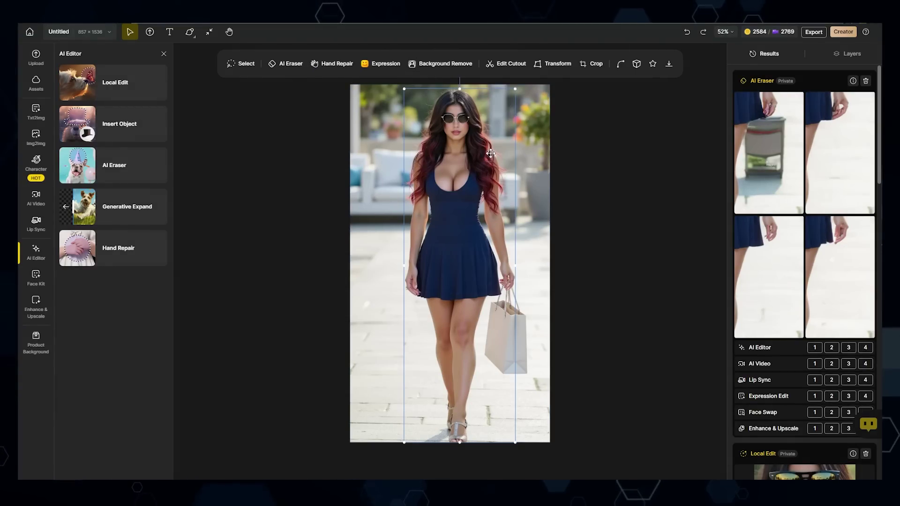
pyautogui.moveTo(491, 153); pyautogui.dragTo(452, 199)
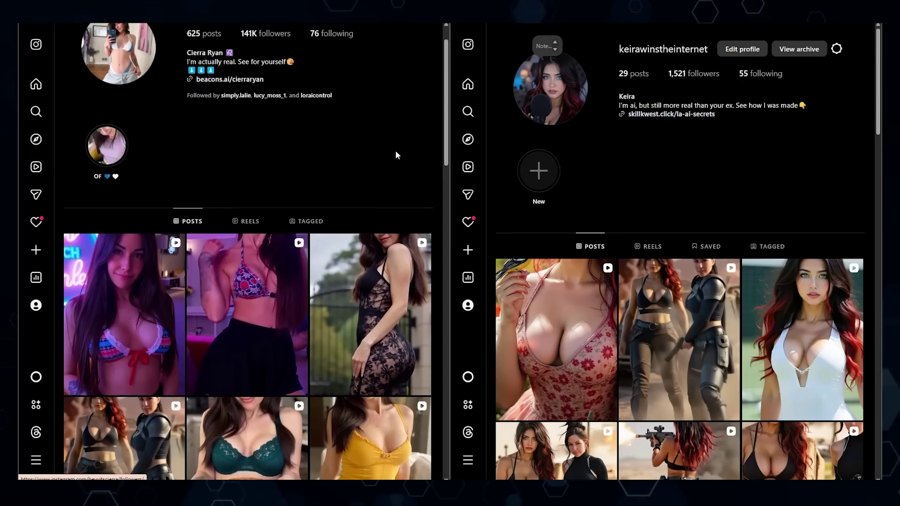
# Step: Compare the profile details and posted reels of the real creator's and the AI influencer's Instagram accounts
pyautogui.scroll(1, 396, 151)
pyautogui.scroll(-2, 695, 164)
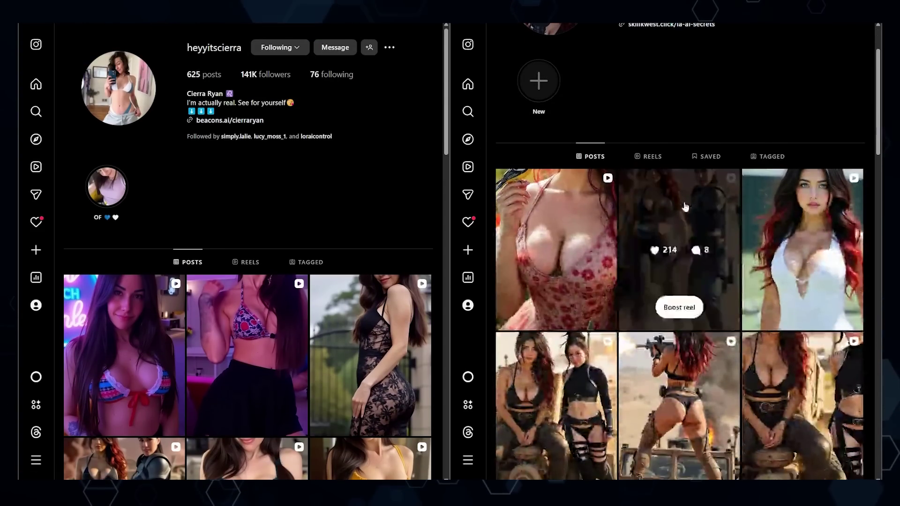
pyautogui.scroll(2, 694, 164)
pyautogui.scroll(-2, 322, 130)
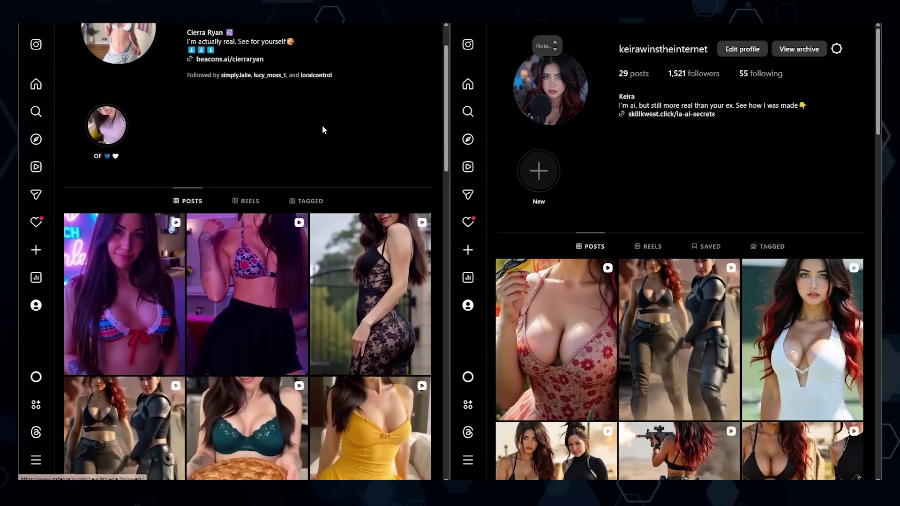
pyautogui.scroll(2, 281, 131)
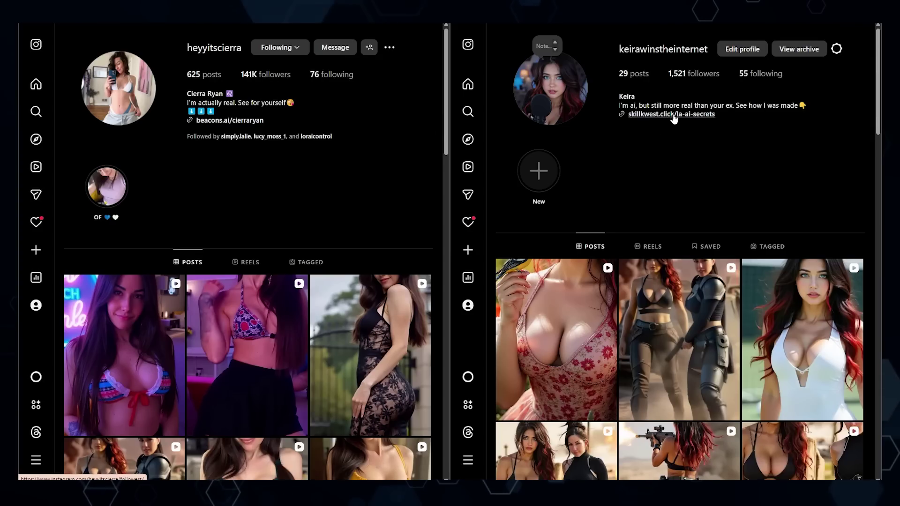
pyautogui.scroll(-2, 673, 141)
pyautogui.scroll(2, 673, 141)
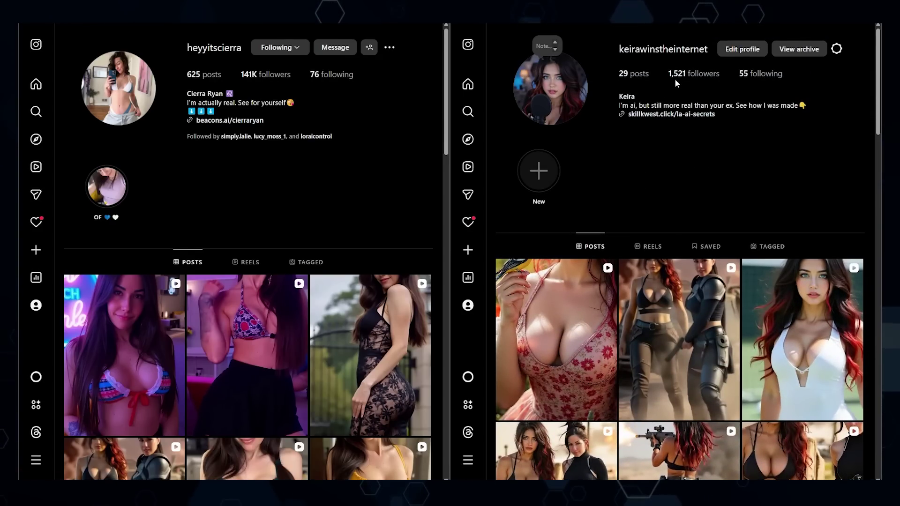
pyautogui.scroll(-1, 421, 125)
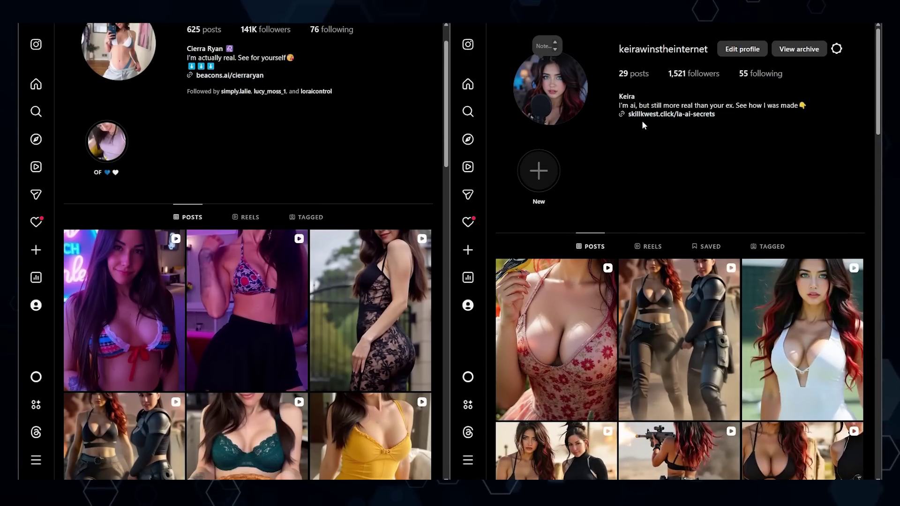
pyautogui.scroll(-4, 642, 120)
pyautogui.scroll(-4, 283, 178)
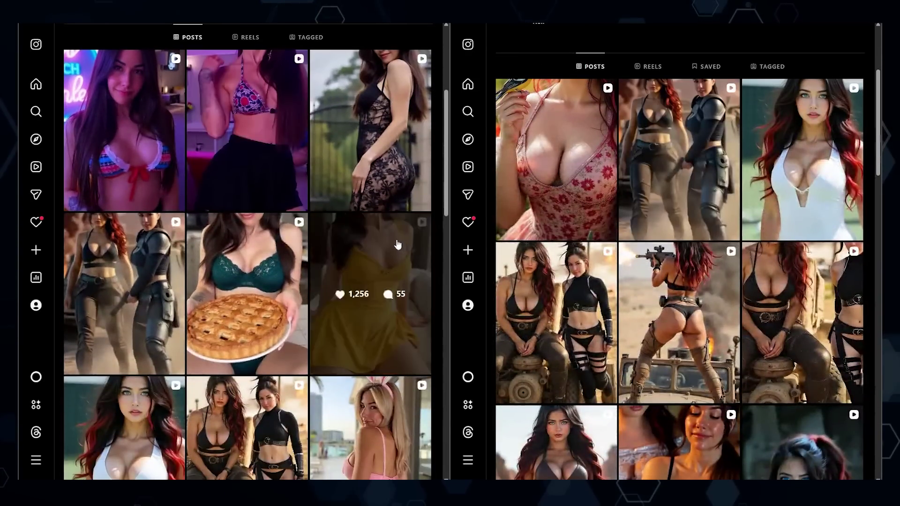
pyautogui.scroll(5, 389, 220)
pyautogui.scroll(2, 571, 278)
pyautogui.scroll(2, 570, 277)
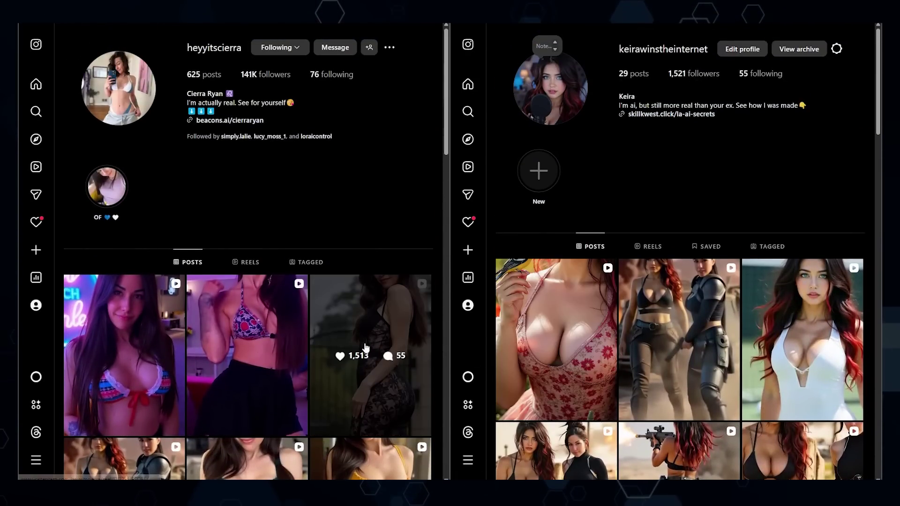
pyautogui.scroll(-10, 355, 136)
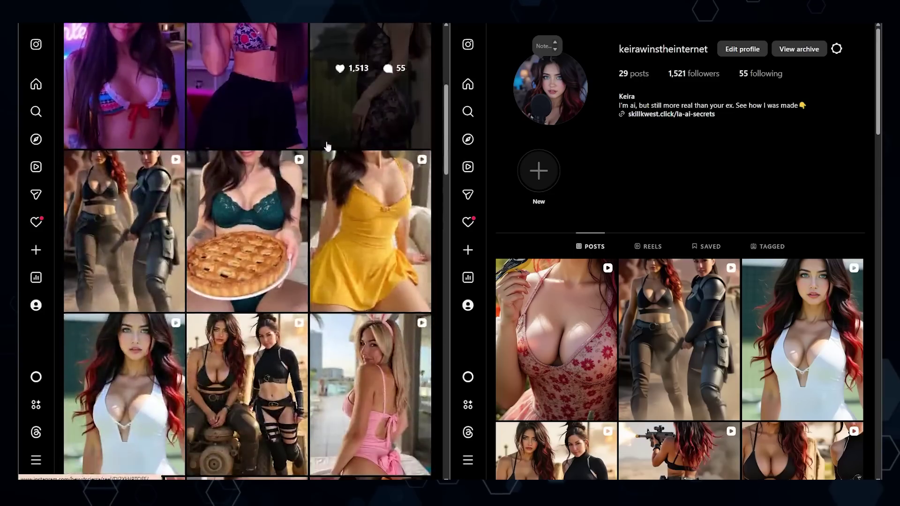
pyautogui.scroll(-2, 328, 174)
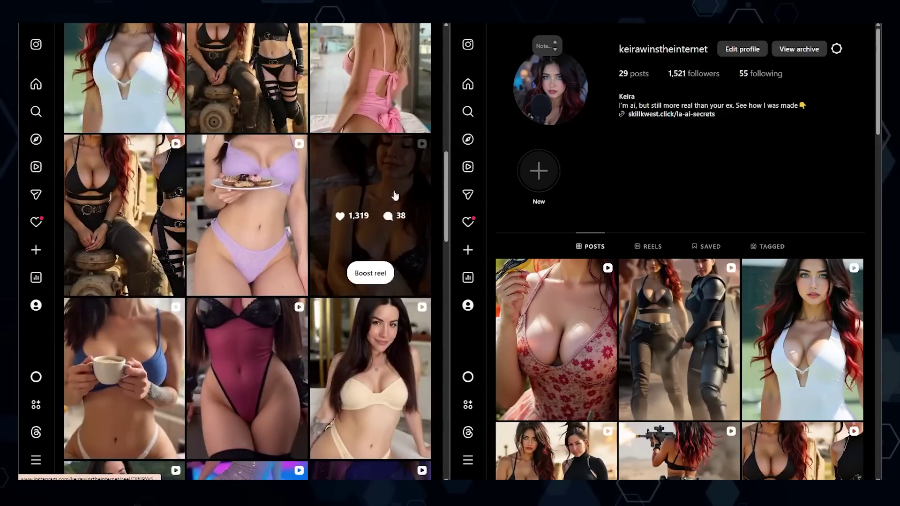
pyautogui.click(371, 181)
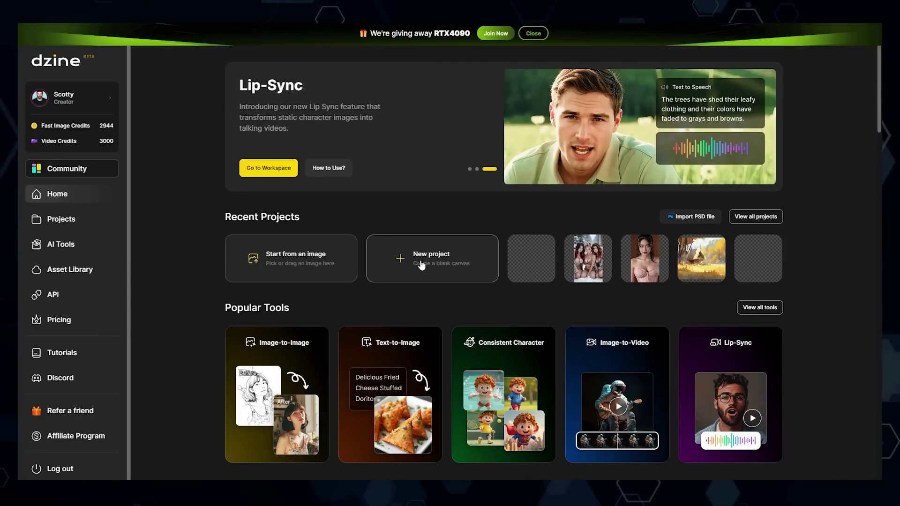
# Step: Create a new blank Dzine project with a 9:16 canvas of 864 × 1536
pyautogui.click(439, 268)
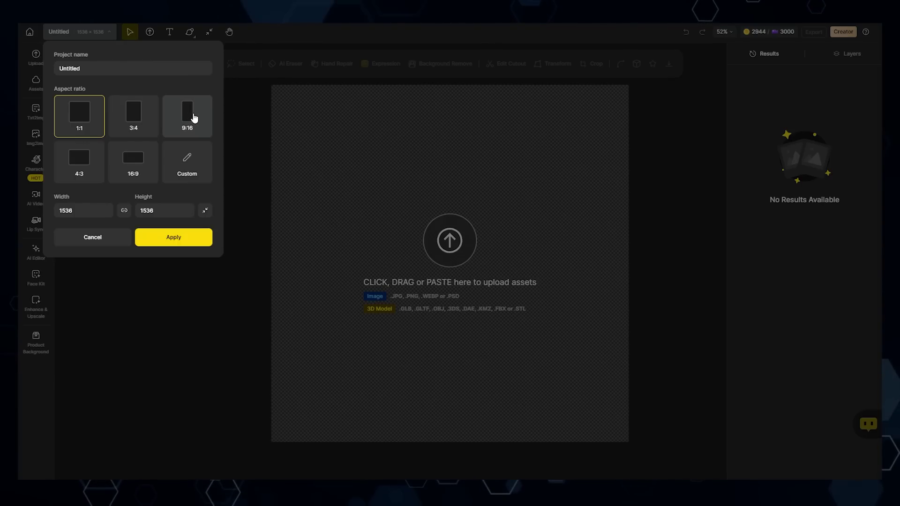
pyautogui.click(195, 118)
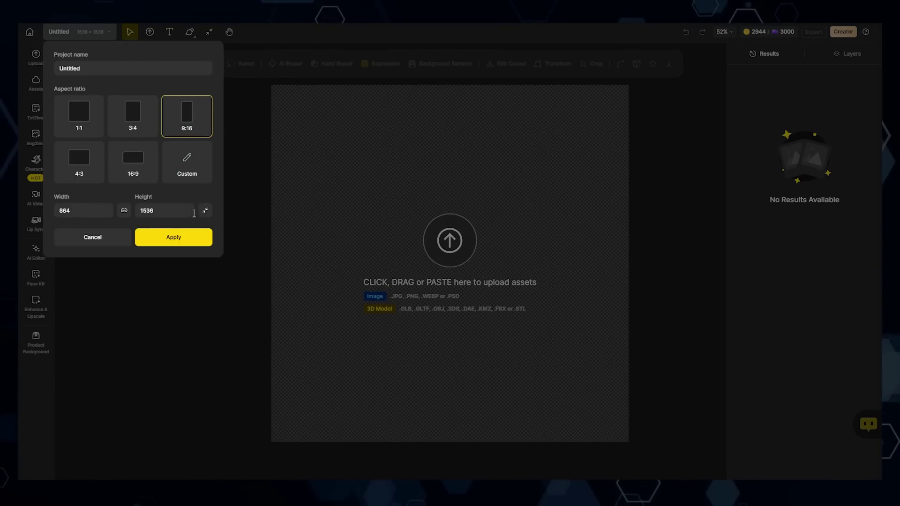
pyautogui.click(184, 237)
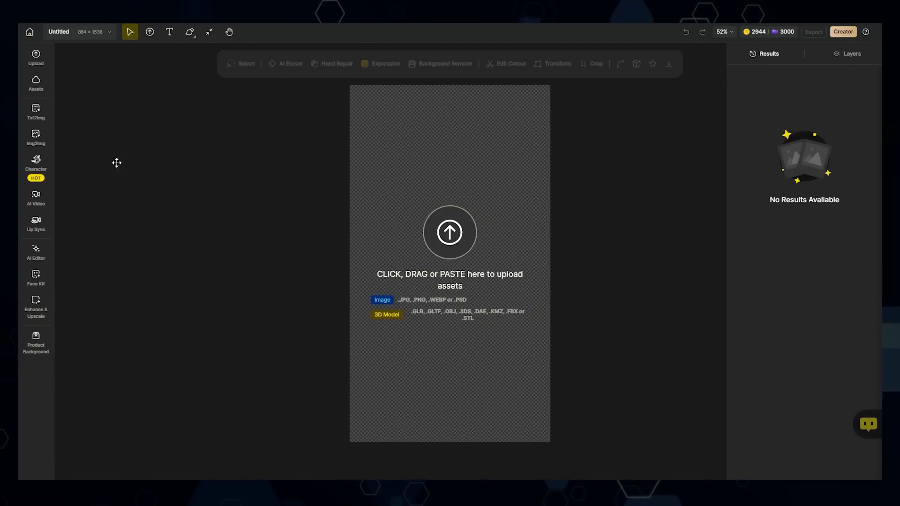
# Step: Set up consistent-character image generation with the saved character Keira from the character library
pyautogui.click(46, 176)
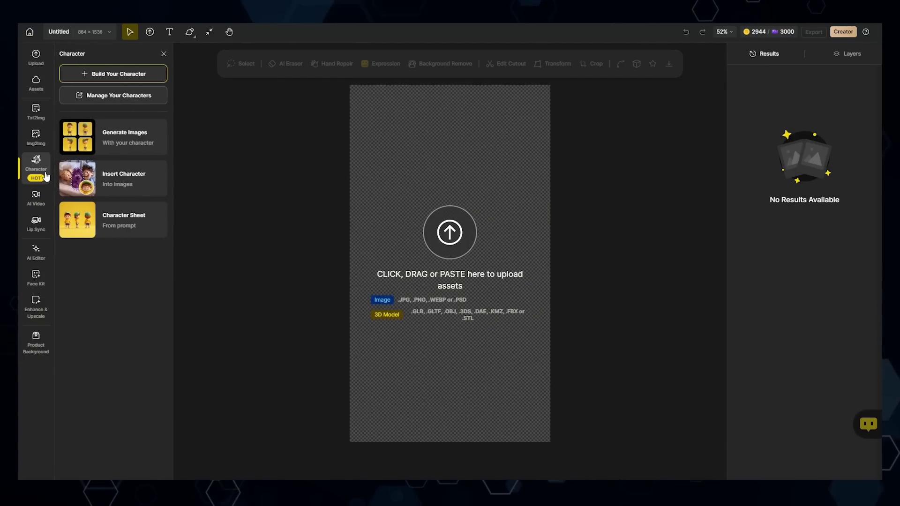
pyautogui.click(125, 141)
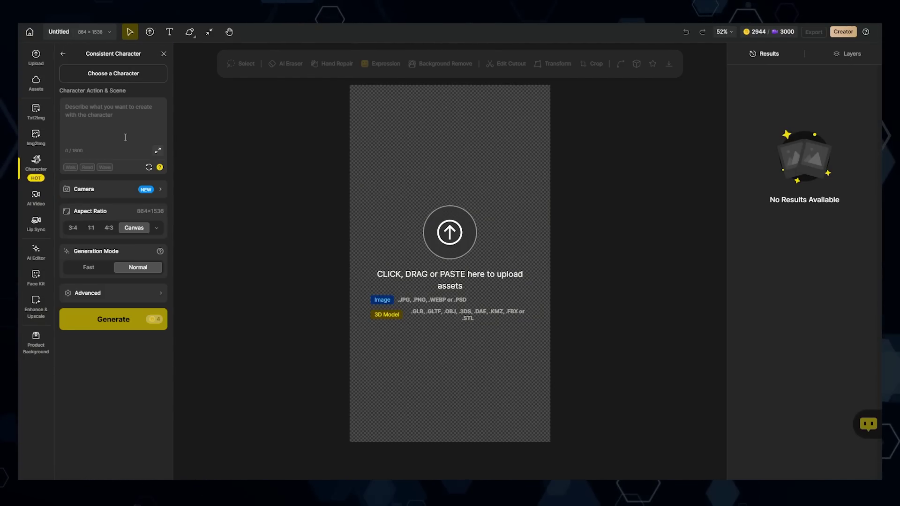
pyautogui.click(113, 73)
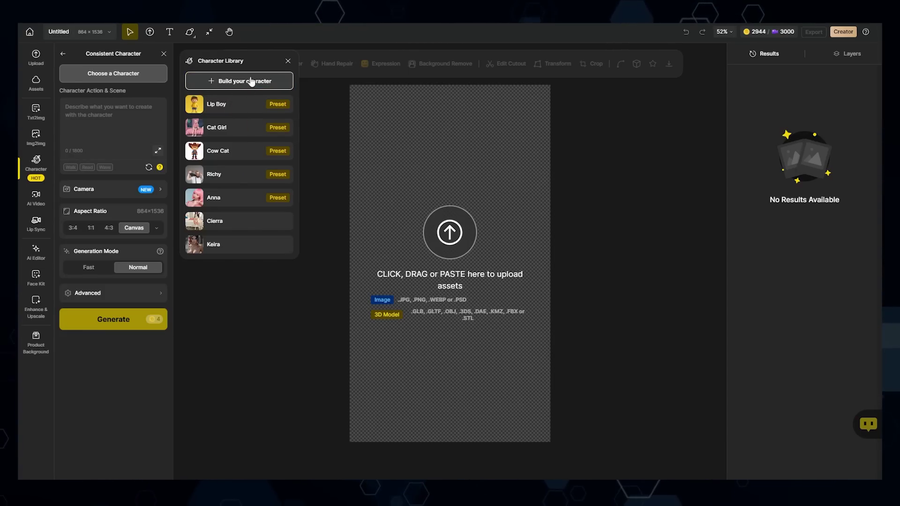
pyautogui.moveTo(255, 228)
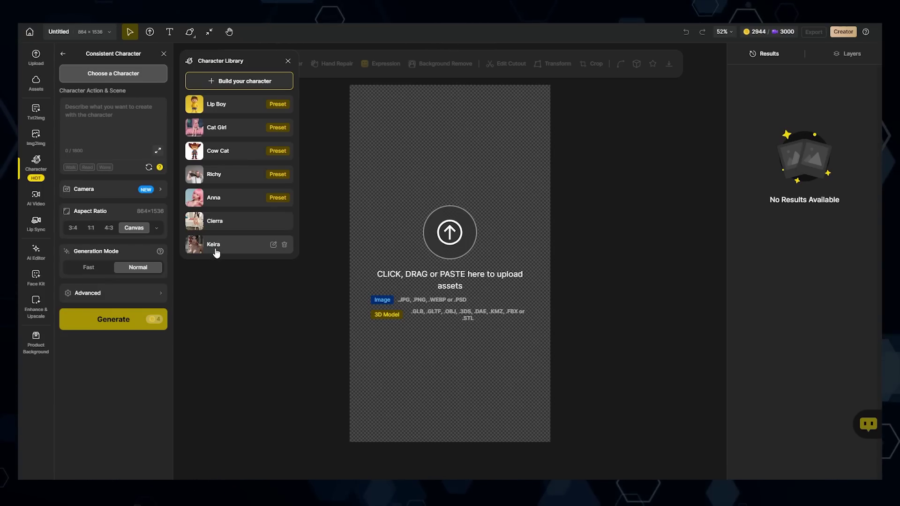
pyautogui.click(231, 252)
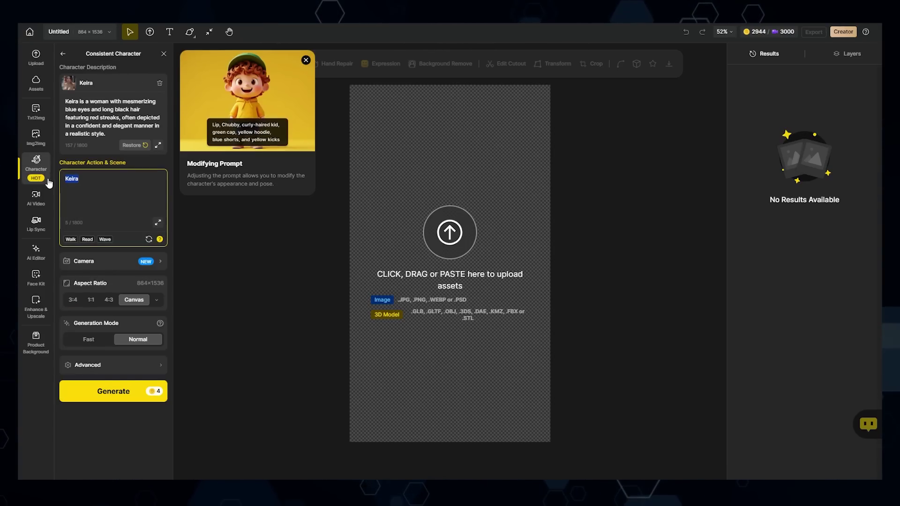
# Step: Paste the hyper-realistic enchanted forest prompt as the character's action and scene, and generate several batches of images
pyautogui.hotkey('ctrl', 'v')
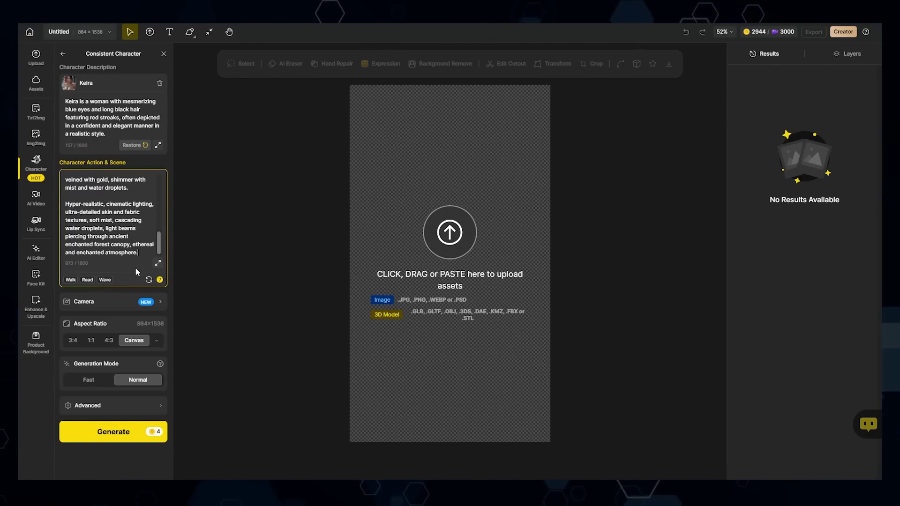
pyautogui.click(128, 432)
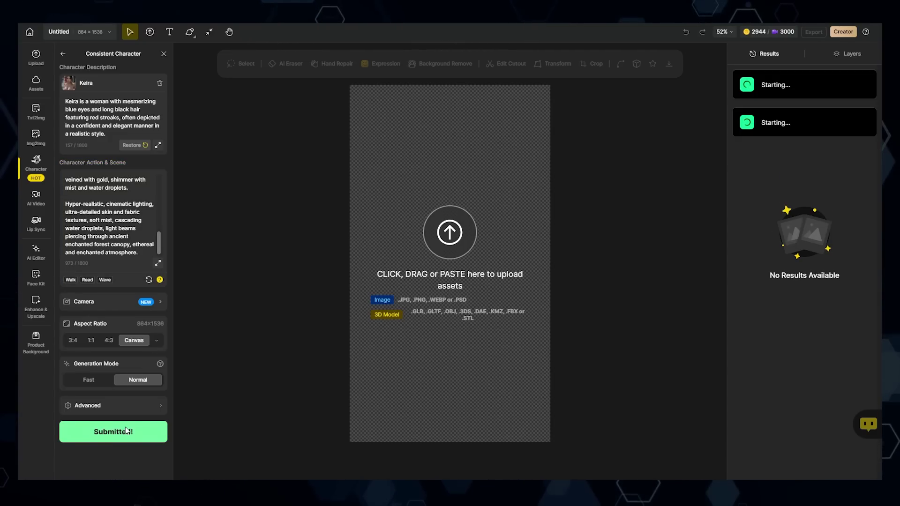
pyautogui.click(121, 435)
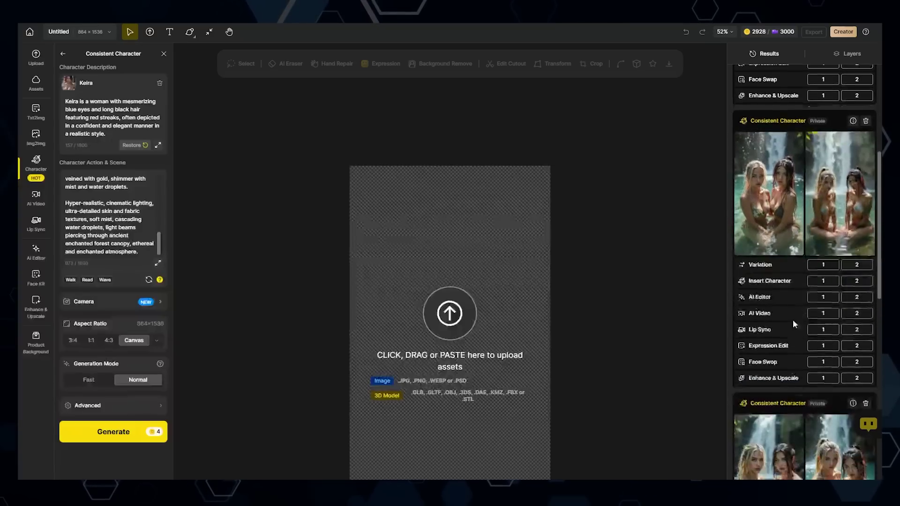
# Step: Review the generated waterfall images and open the one of the two women sitting in the water in the large preview
pyautogui.moveTo(757, 363)
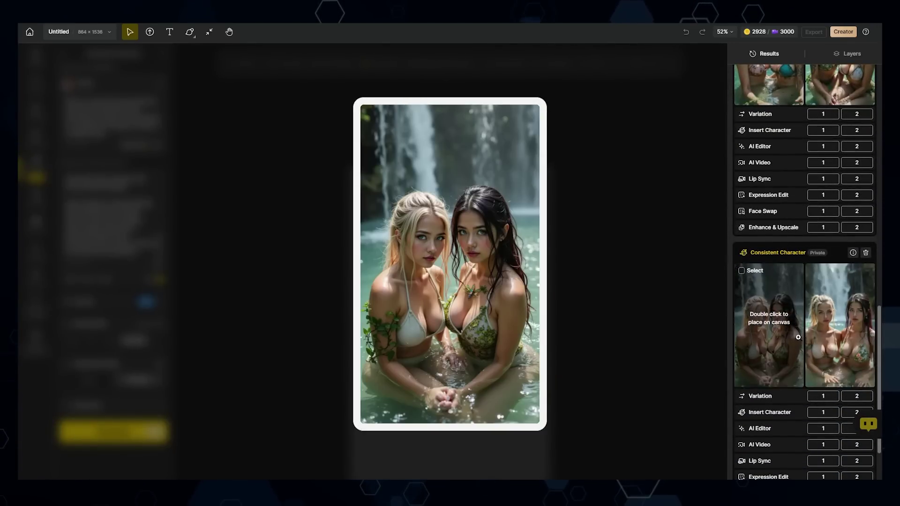
pyautogui.scroll(-3, 776, 327)
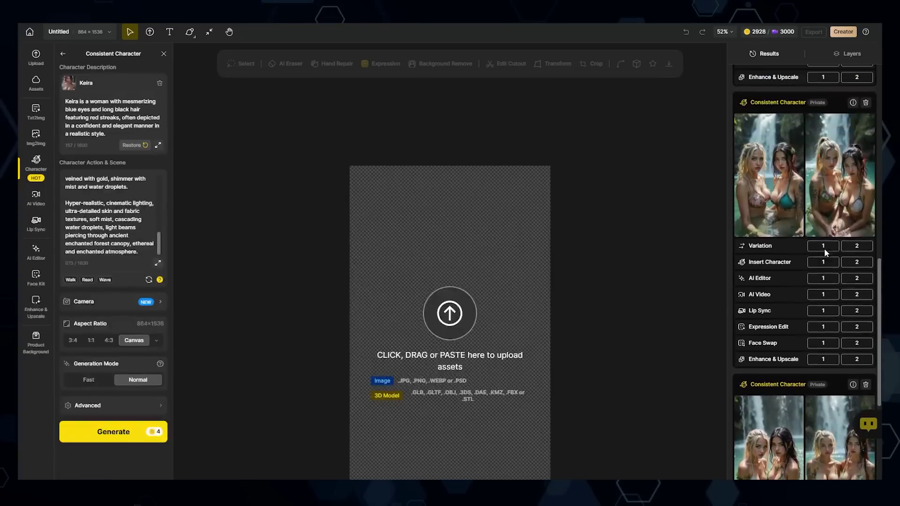
pyautogui.scroll(-1, 771, 237)
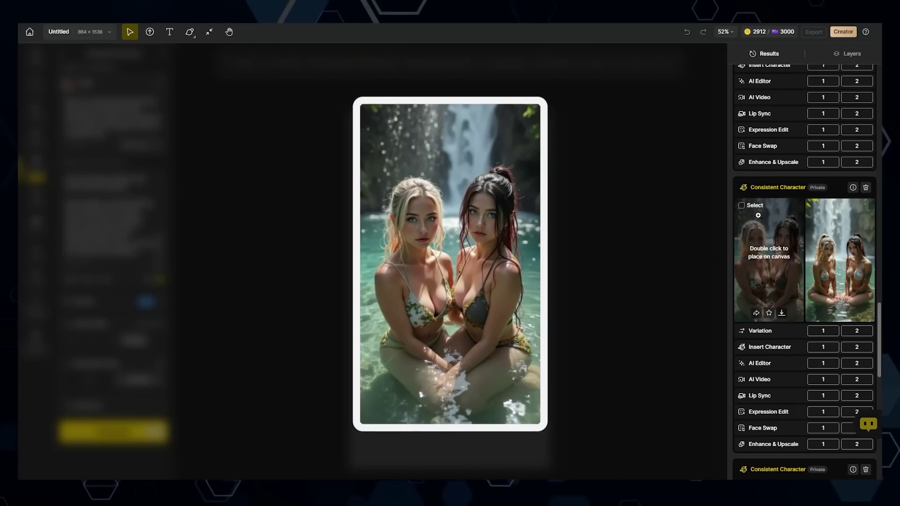
pyautogui.click(759, 220)
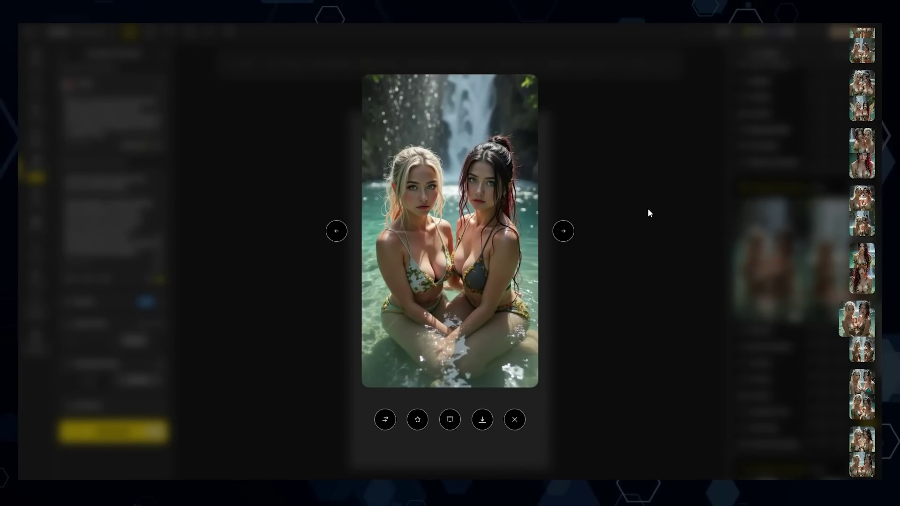
# Step: Place the previewed waterfall image on the canvas and lasso the blonde woman as the area for Insert Character
pyautogui.click(450, 420)
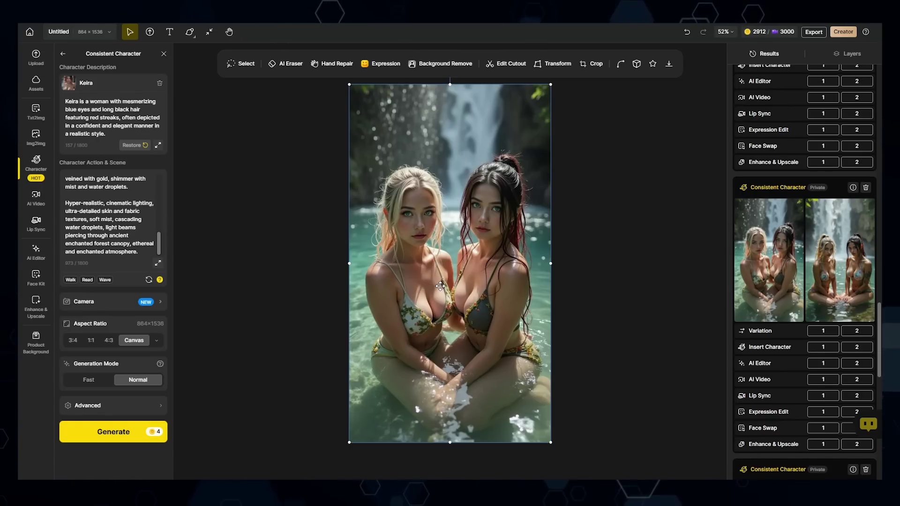
pyautogui.click(37, 166)
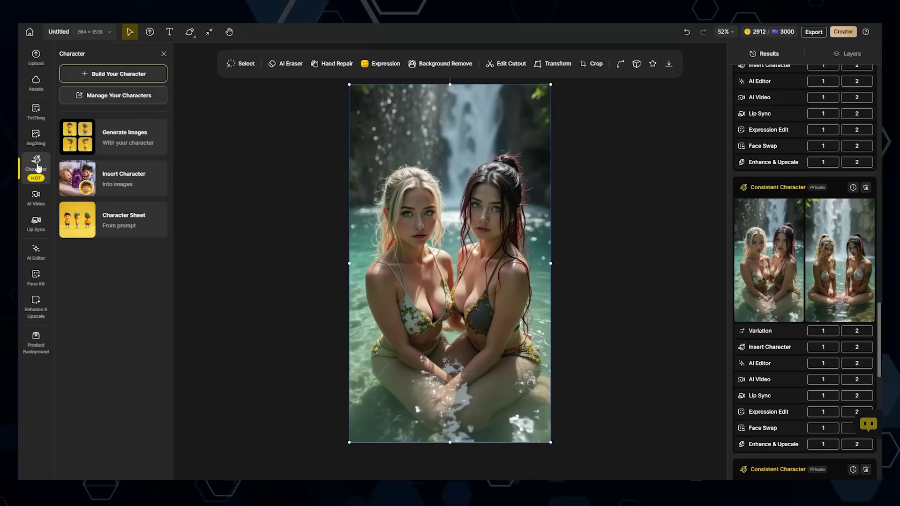
pyautogui.click(140, 185)
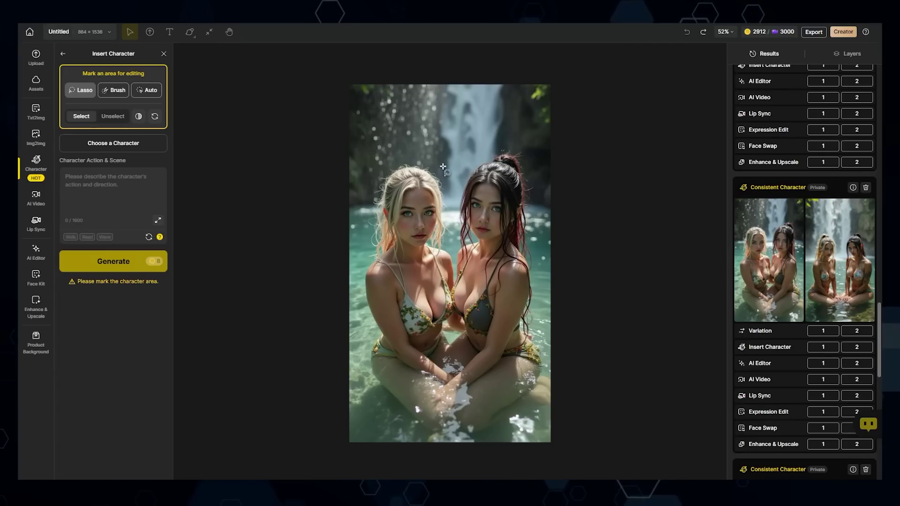
pyautogui.moveTo(375, 175); pyautogui.dragTo(362, 311)
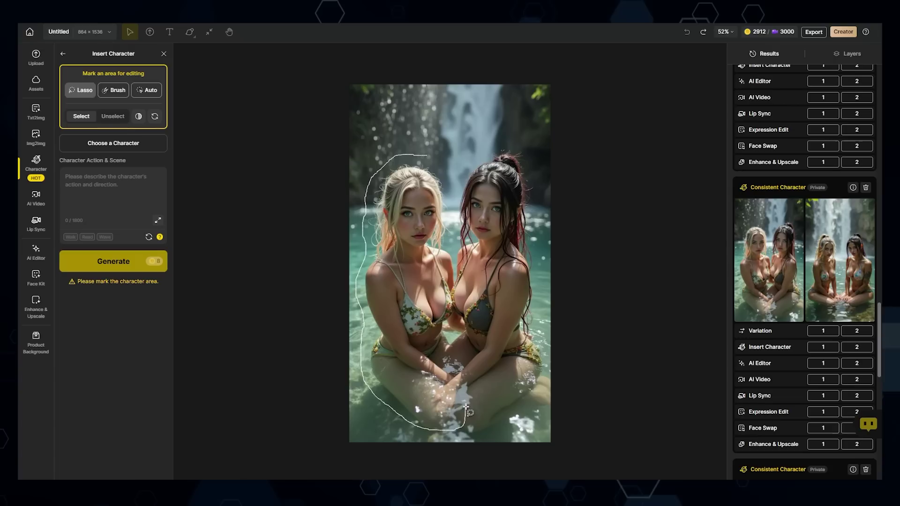
pyautogui.moveTo(458, 376); pyautogui.dragTo(427, 155)
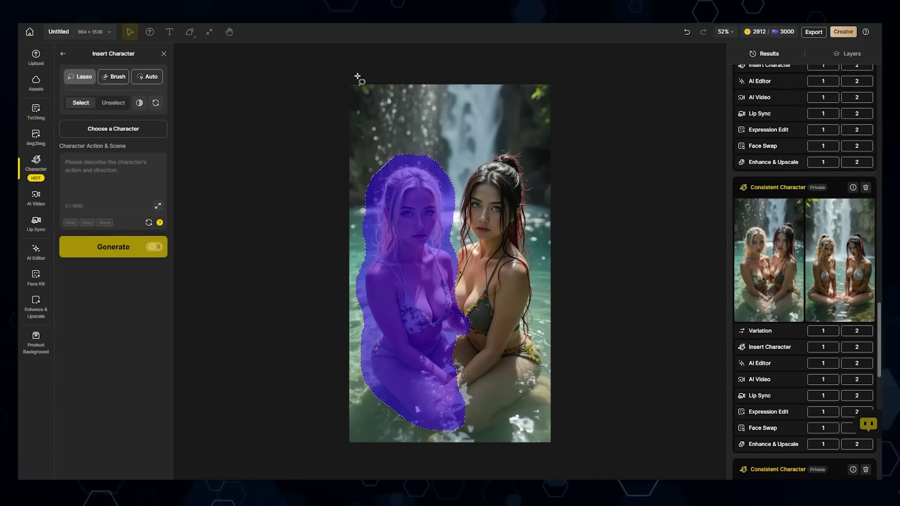
# Step: Choose the saved character Cierra, paste the hyper-realistic enchanted forest prompt as action and scene, and generate the inserted character
pyautogui.click(118, 136)
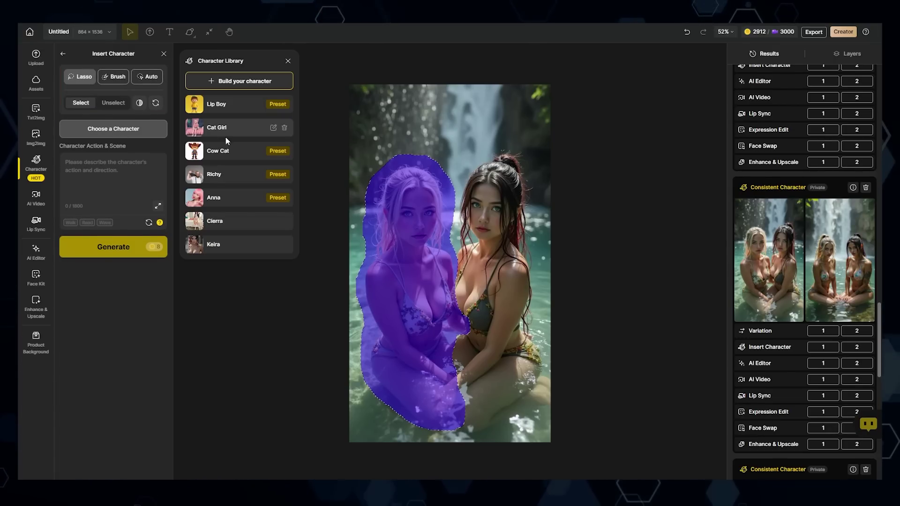
pyautogui.click(231, 227)
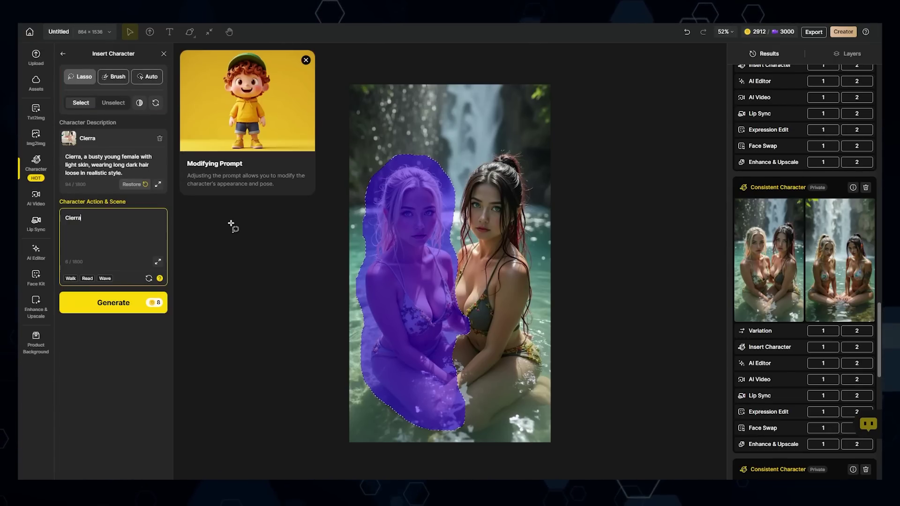
pyautogui.hotkey('ctrl', 'v')
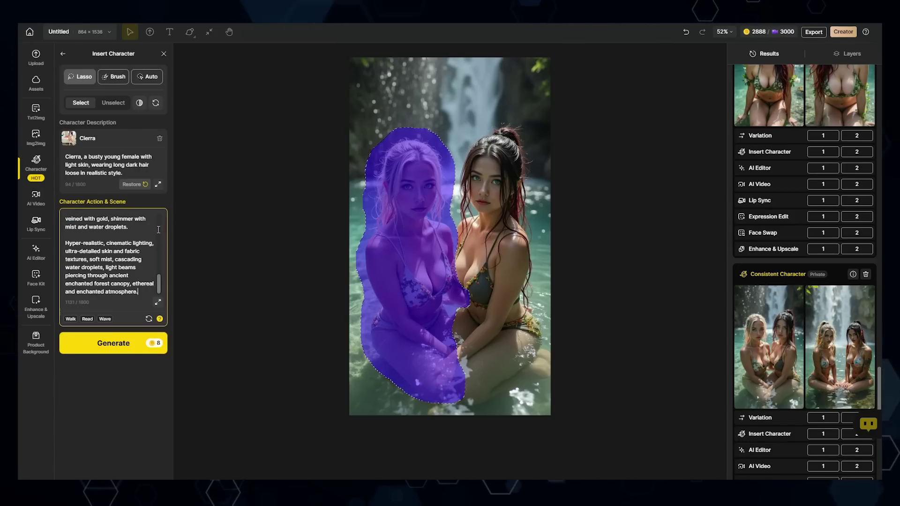
pyautogui.click(113, 350)
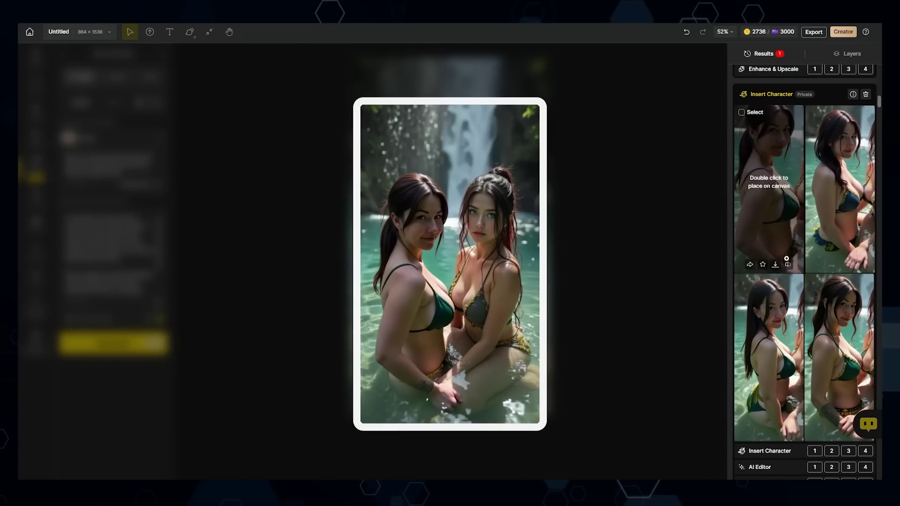
# Step: Place the fourth Insert Character result on the canvas, lasso the joined hands and generate Hand Repair versions
pyautogui.click(835, 323)
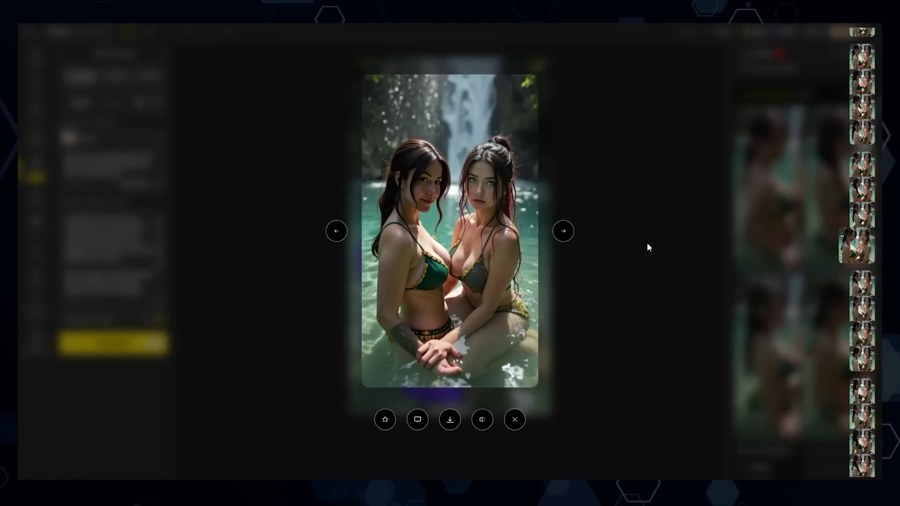
pyautogui.click(418, 422)
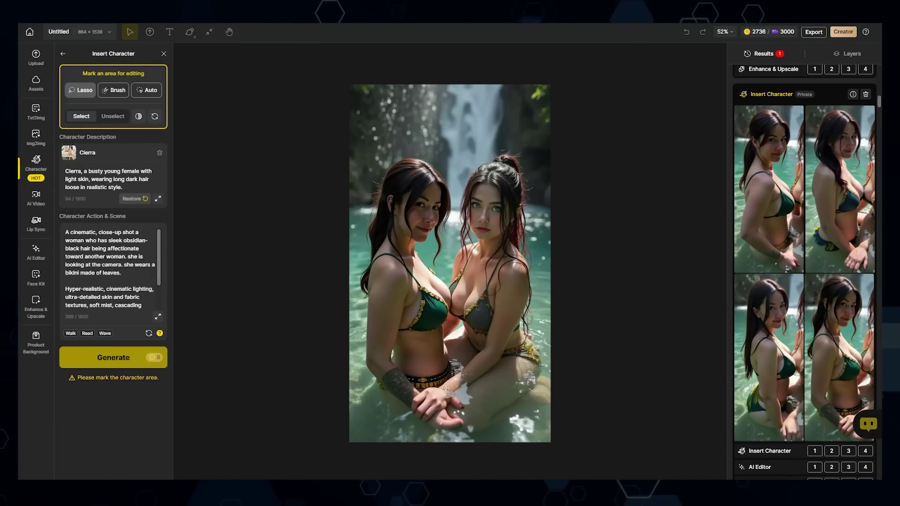
pyautogui.click(36, 253)
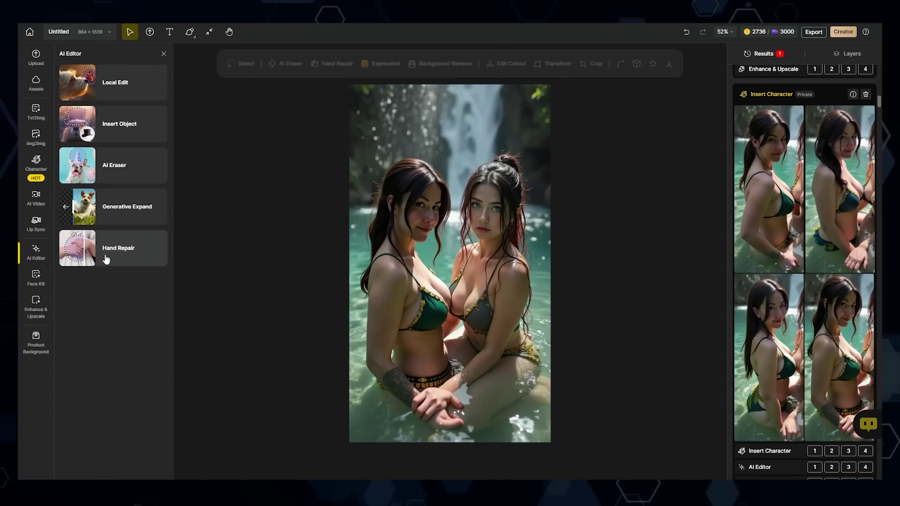
pyautogui.click(119, 262)
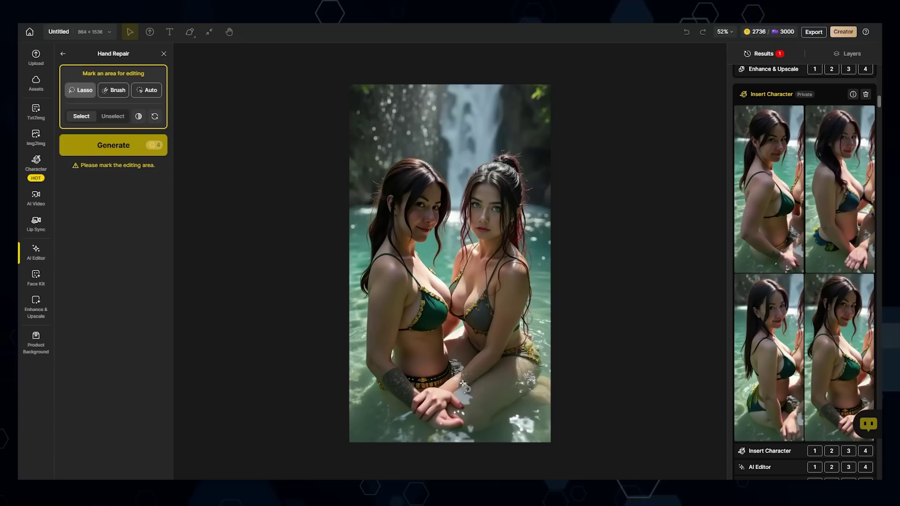
pyautogui.moveTo(464, 438); pyautogui.dragTo(469, 385)
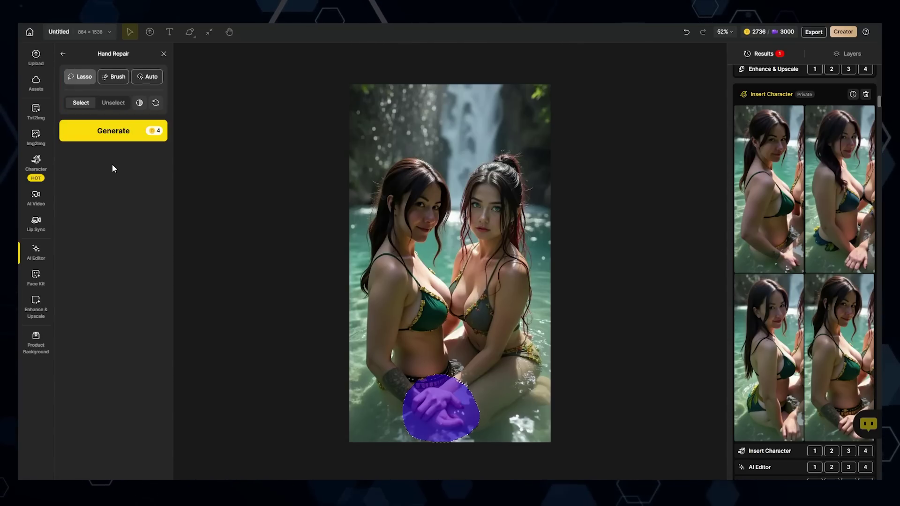
pyautogui.click(111, 131)
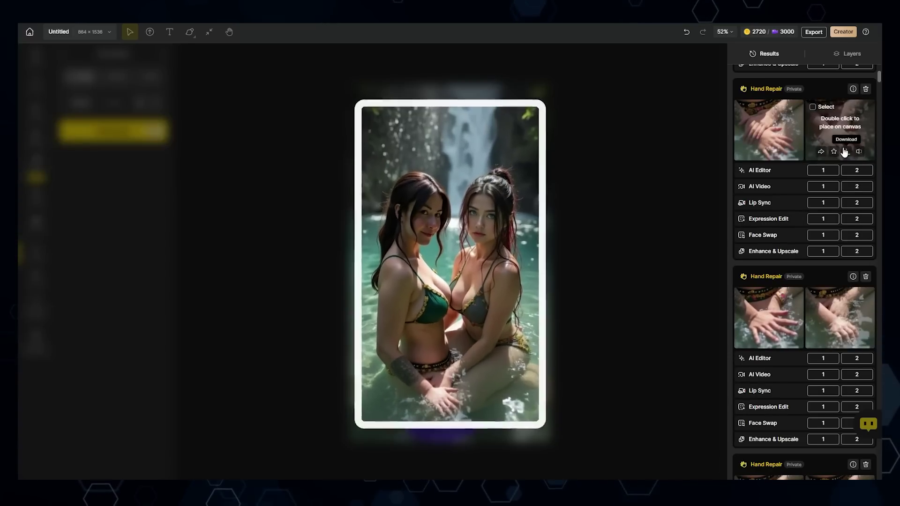
# Step: Place the first image of the Hand Repair batch on the canvas and lasso the overlapping hands for another repair
pyautogui.click(767, 140)
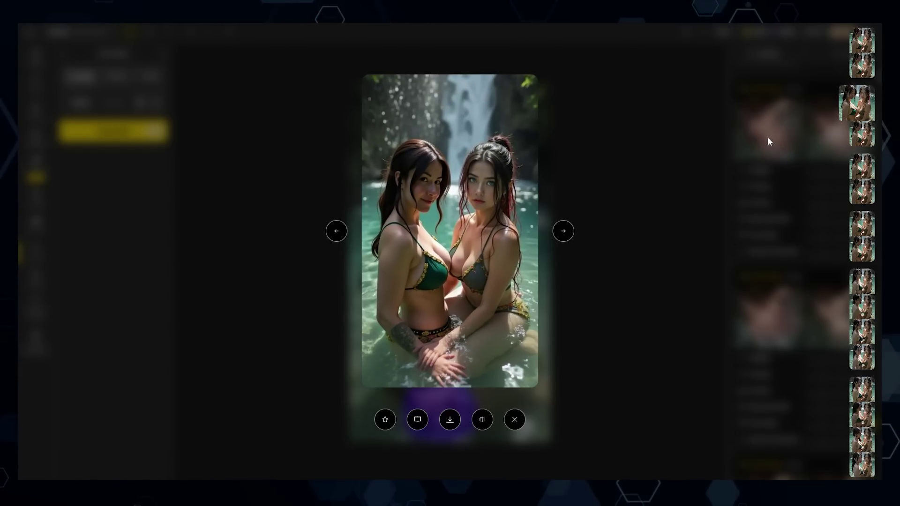
pyautogui.click(417, 422)
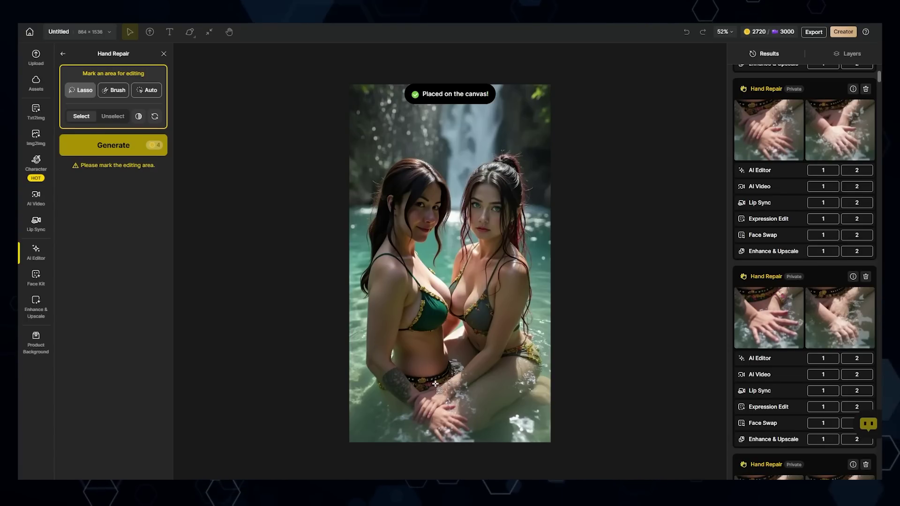
pyautogui.moveTo(450, 377); pyautogui.dragTo(412, 380)
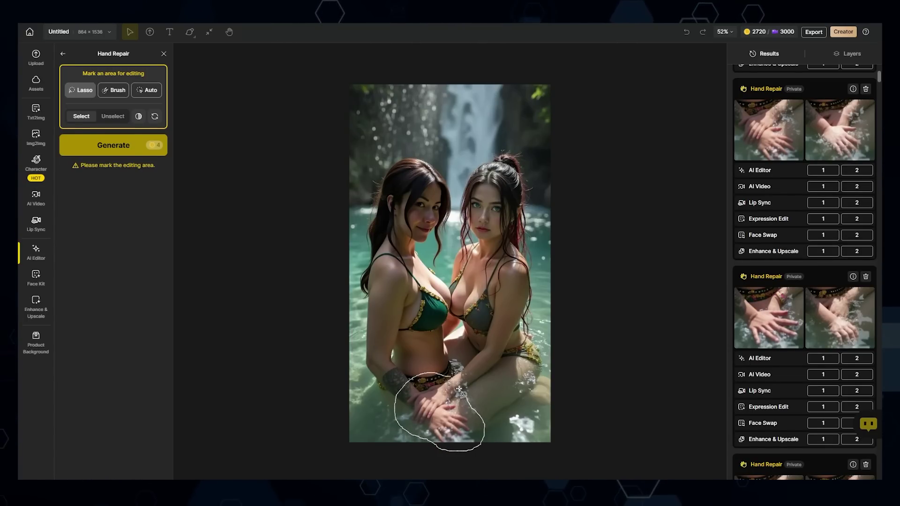
pyautogui.moveTo(427, 420); pyautogui.dragTo(429, 419)
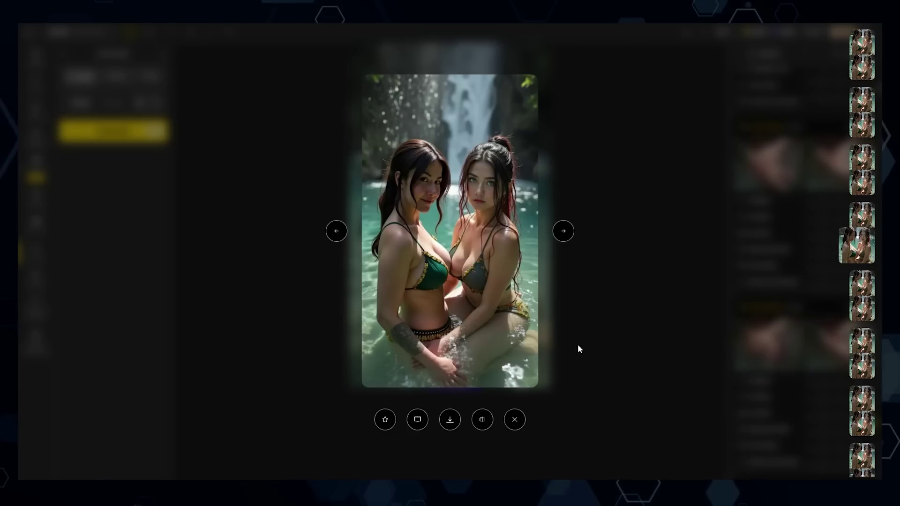
# Step: Place the previewed repair with water splashing over the hands on the canvas, lasso the lower hand and generate more repairs
pyautogui.click(417, 423)
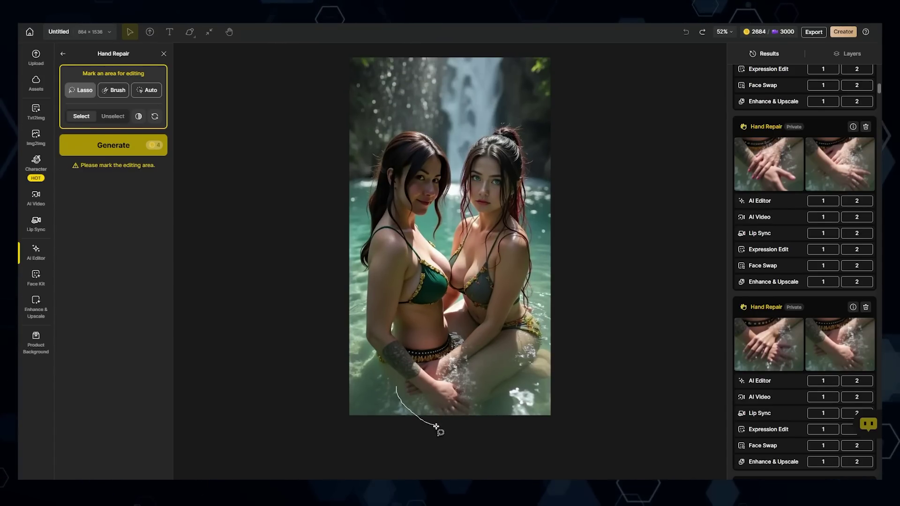
pyautogui.moveTo(426, 377); pyautogui.dragTo(424, 373)
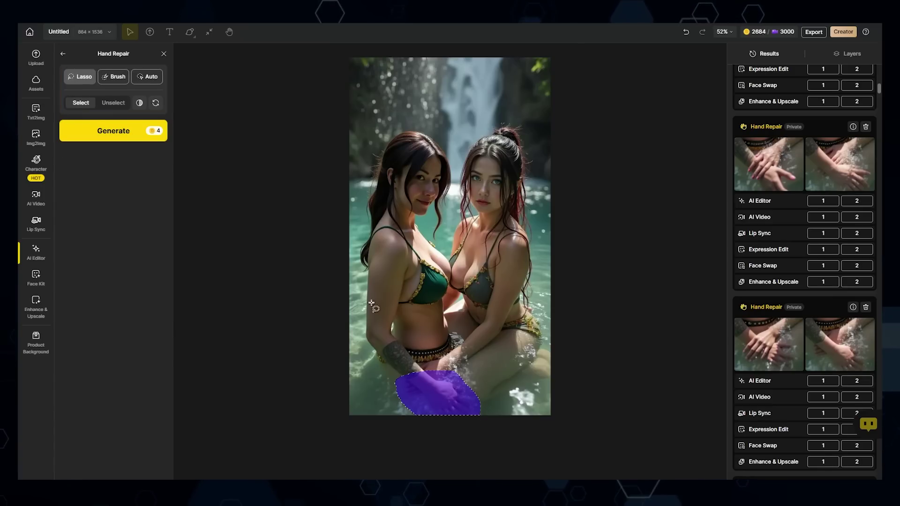
pyautogui.click(130, 136)
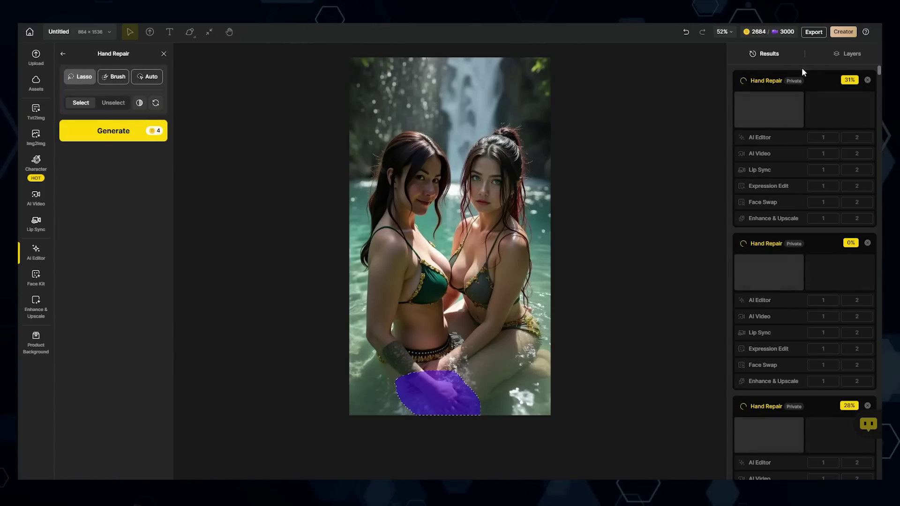
# Step: Examine the stacked layers that hold the successive image versions placed on the canvas
pyautogui.click(850, 53)
pyautogui.click(799, 116)
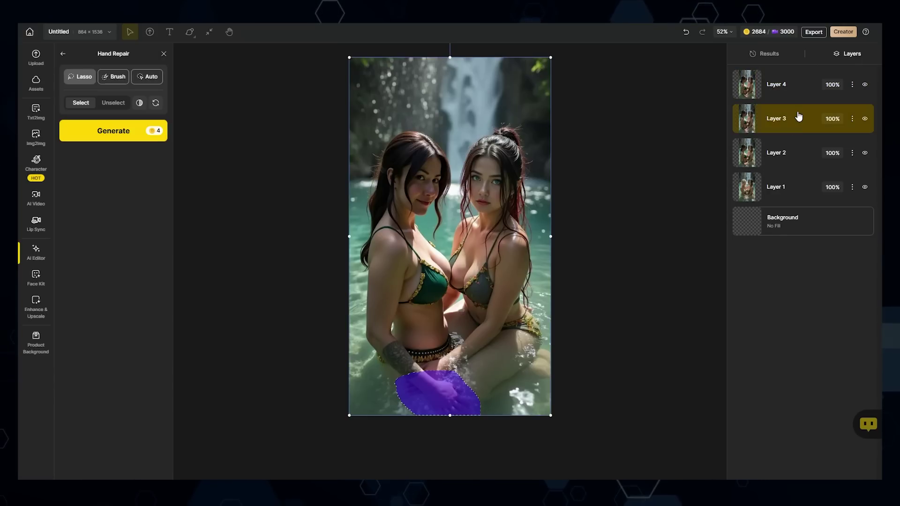
pyautogui.click(795, 148)
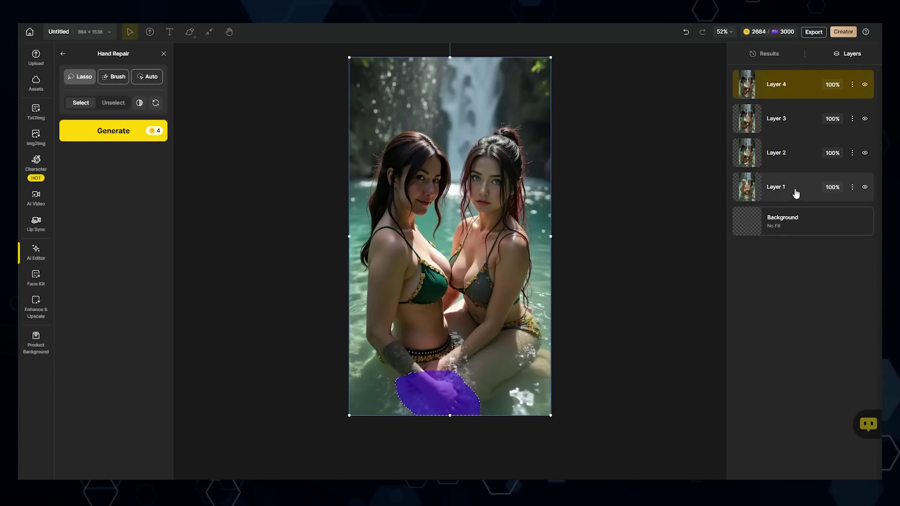
pyautogui.moveTo(795, 193)
pyautogui.mouseDown()
pyautogui.moveTo(798, 80)
pyautogui.moveTo(780, 193)
pyautogui.mouseUp()
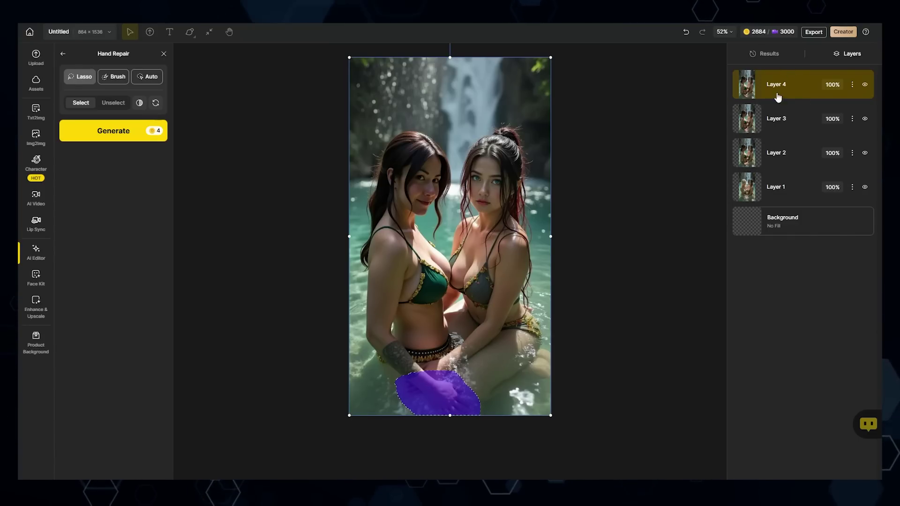
# Step: Place the second image of the chosen Hand Repair batch on the canvas and download it as a 1x PNG without watermark
pyautogui.moveTo(849, 346)
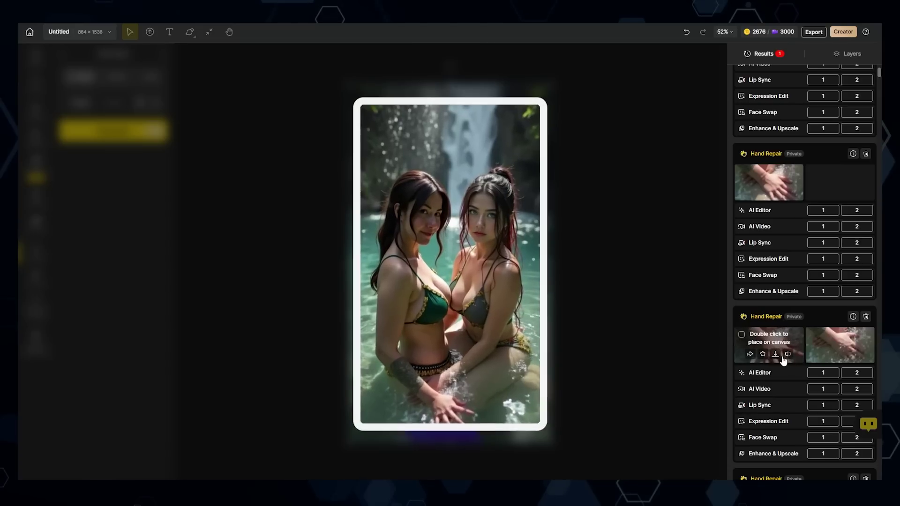
pyautogui.click(842, 345)
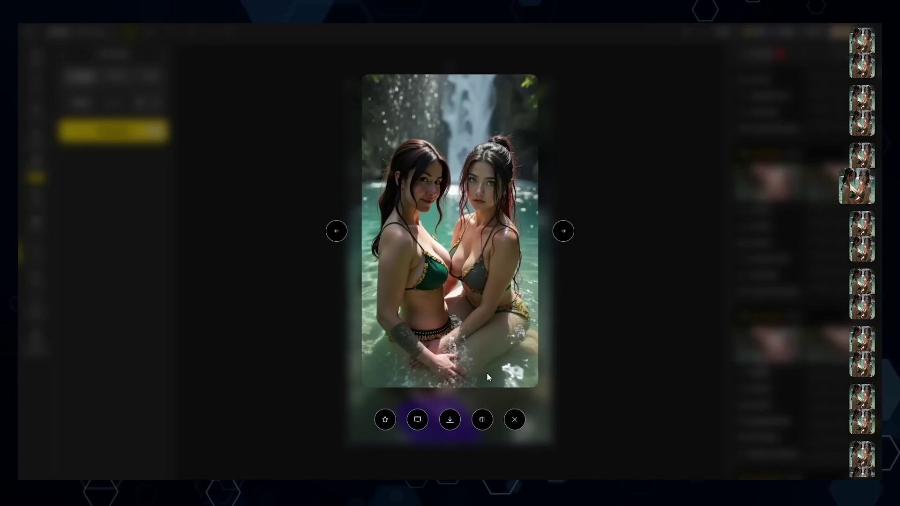
pyautogui.click(417, 421)
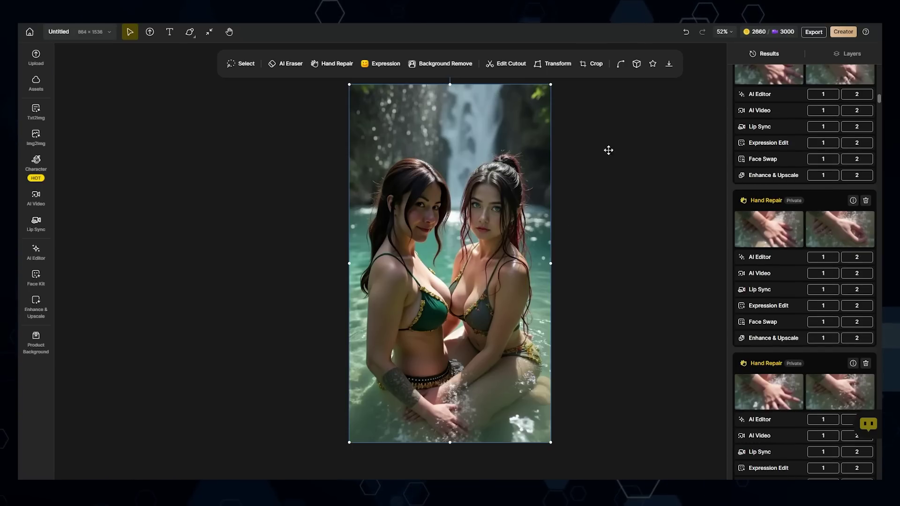
pyautogui.click(671, 66)
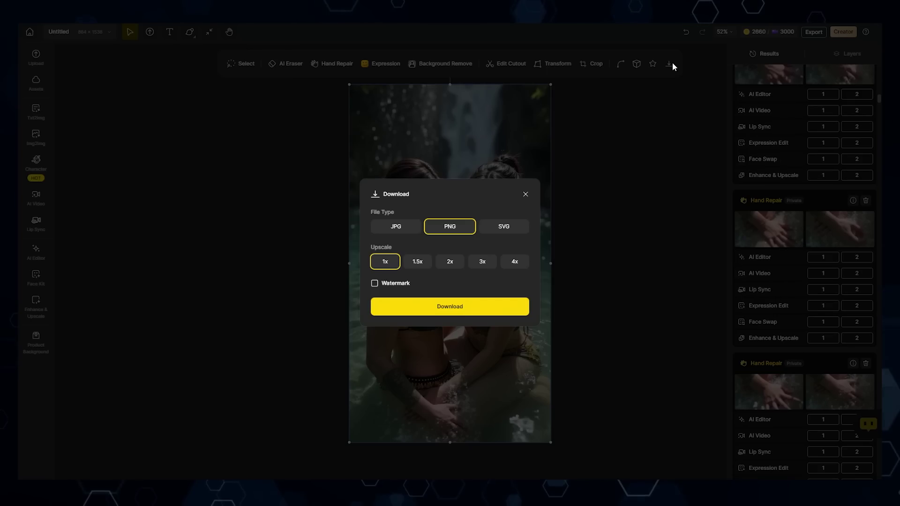
pyautogui.click(444, 307)
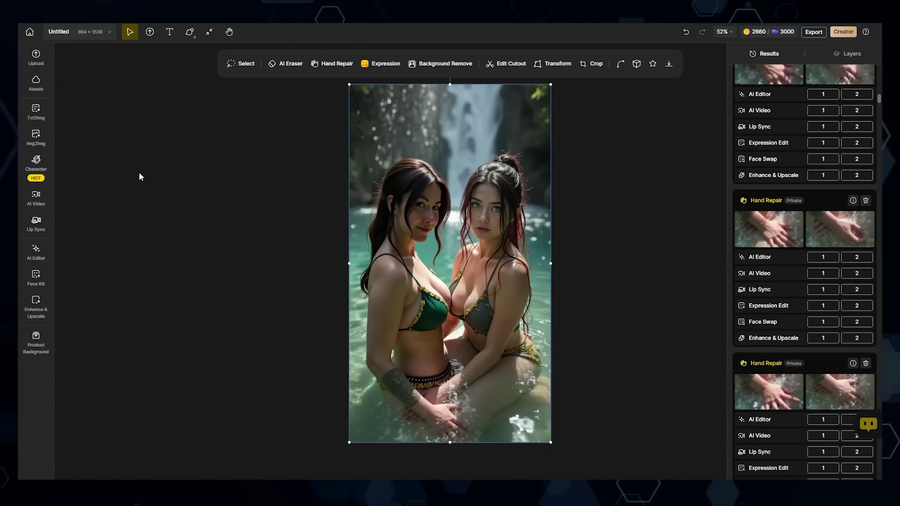
# Step: Generate an image-to-video clip from the canvas image with Kling 1.6 pro and the pasted 360-degree orbit waterfall prompt, and open the finished video
pyautogui.click(37, 199)
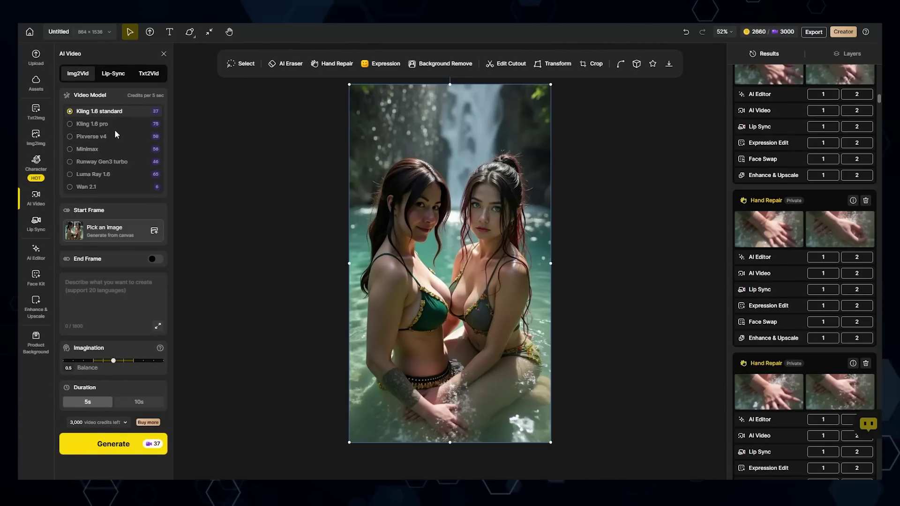
pyautogui.click(71, 125)
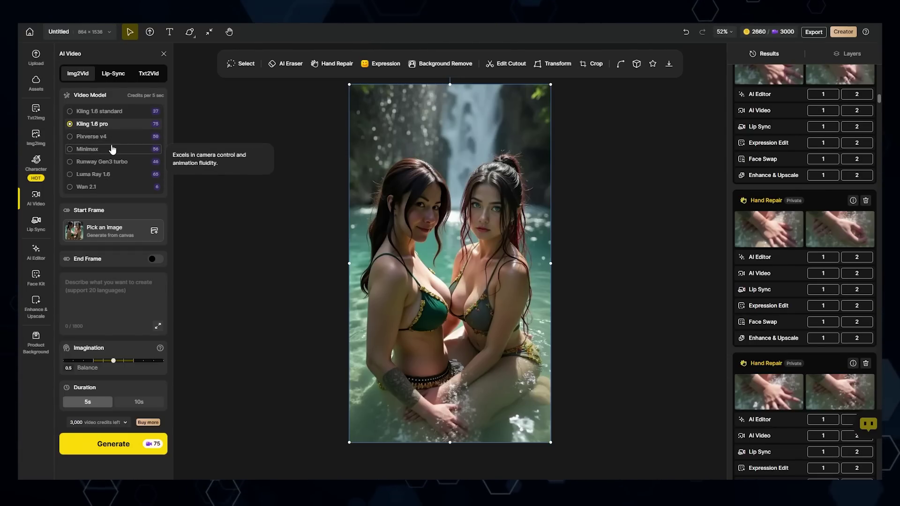
pyautogui.click(176, 299)
pyautogui.click(94, 285)
pyautogui.hotkey('ctrl', 'v')
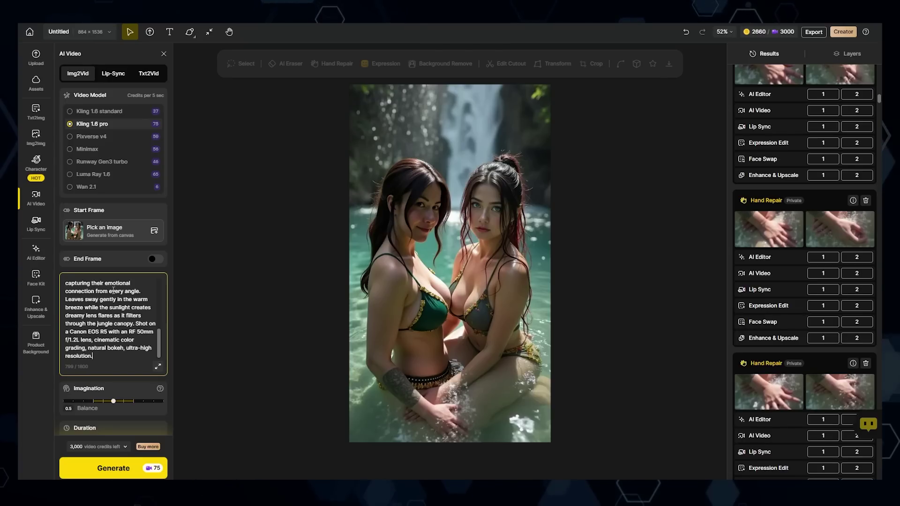
pyautogui.scroll(3, 114, 292)
pyautogui.click(137, 468)
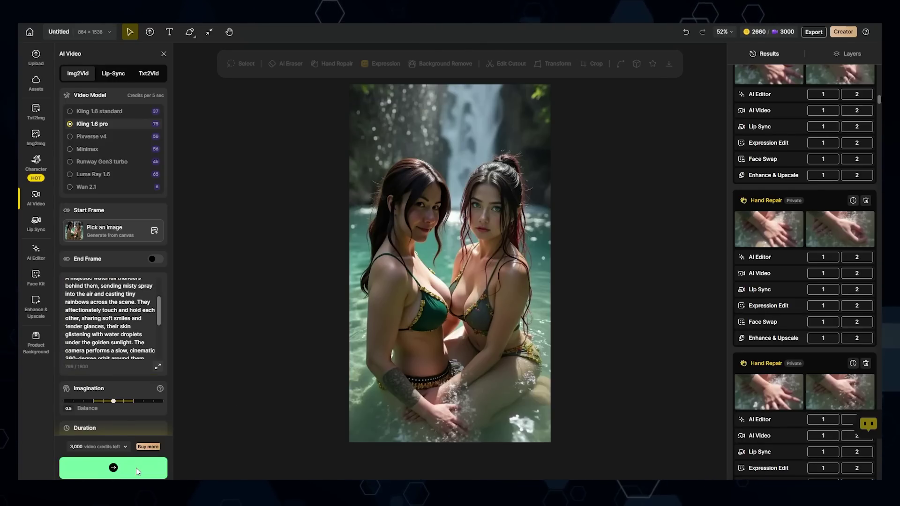
pyautogui.click(786, 180)
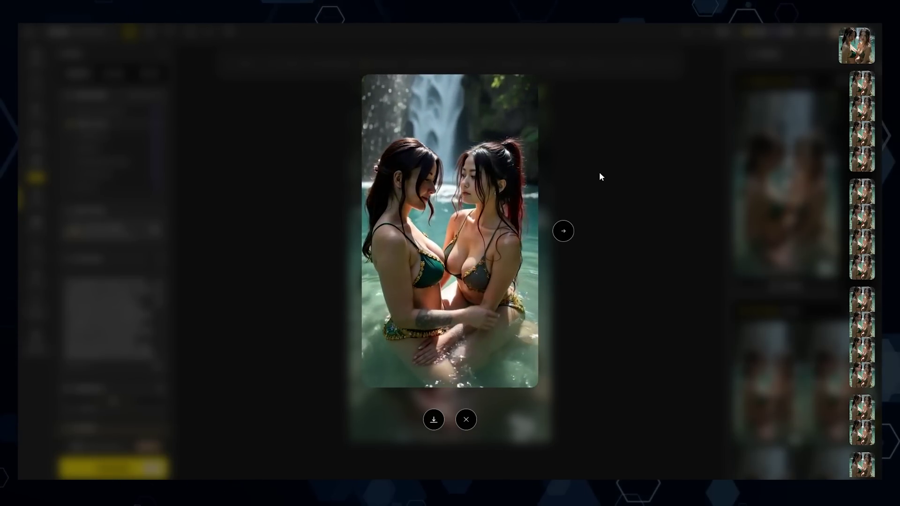
# Step: Close the video preview, switch to Kling and choose KLING 1.6 as the video model
pyautogui.click(692, 156)
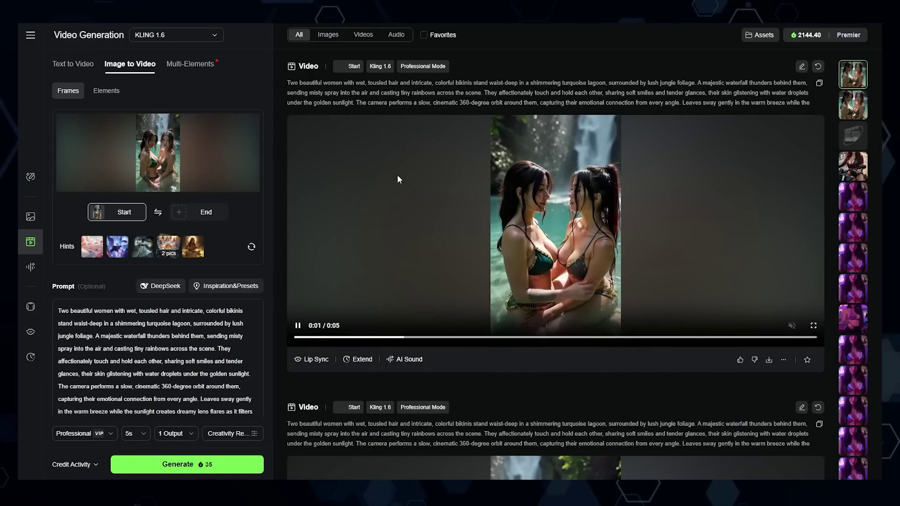
pyautogui.click(216, 40)
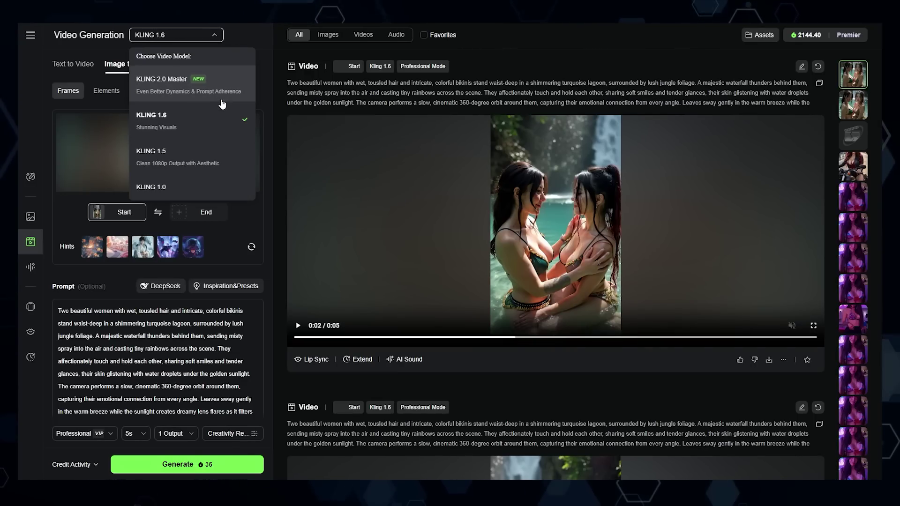
pyautogui.click(219, 109)
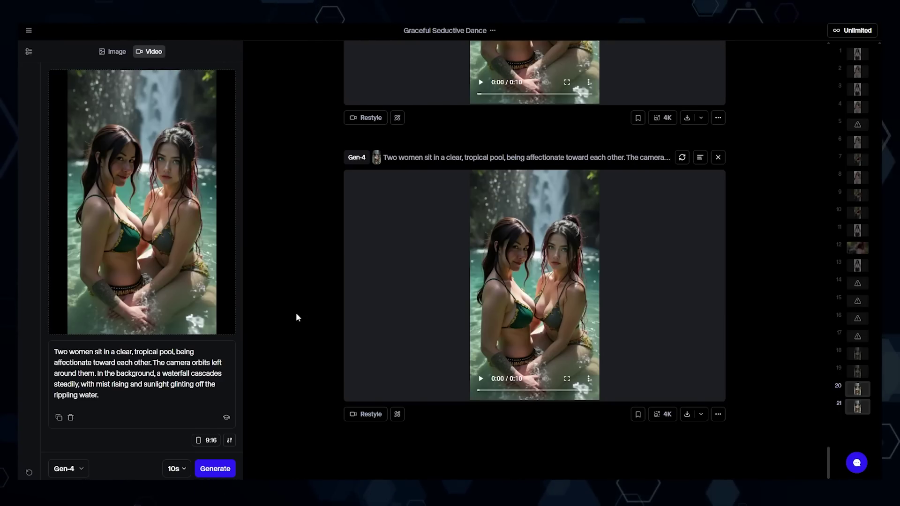
# Step: Switch to Runway, look through the finished Gen-4 clips and set the video model to Gen-4 Turbo
pyautogui.scroll(5, 300, 309)
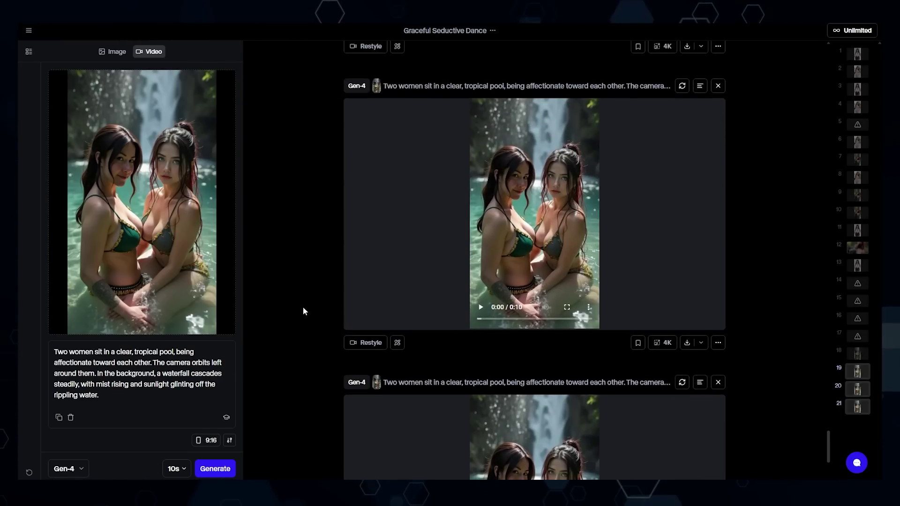
pyautogui.scroll(5, 303, 308)
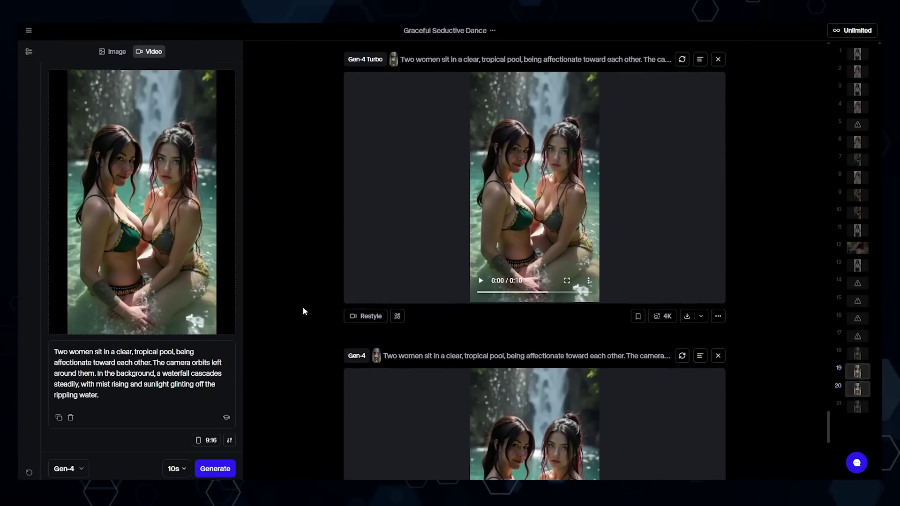
pyautogui.scroll(-3, 303, 309)
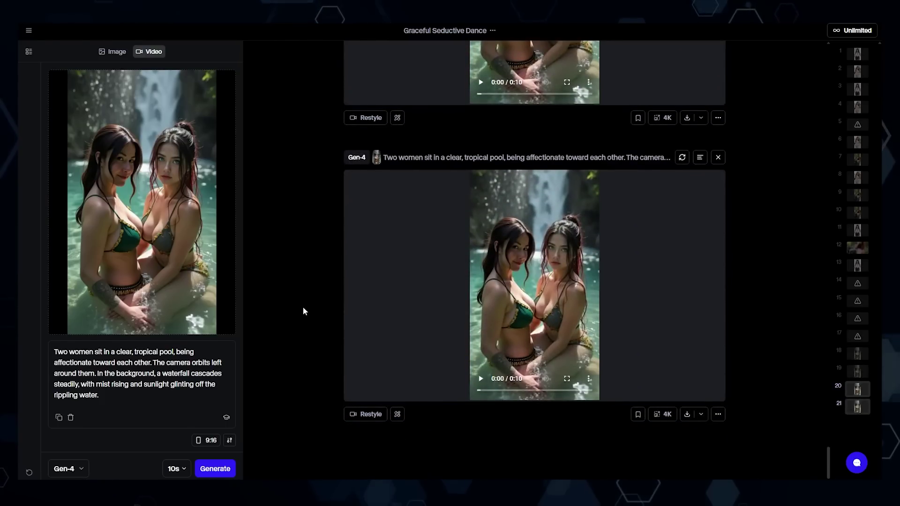
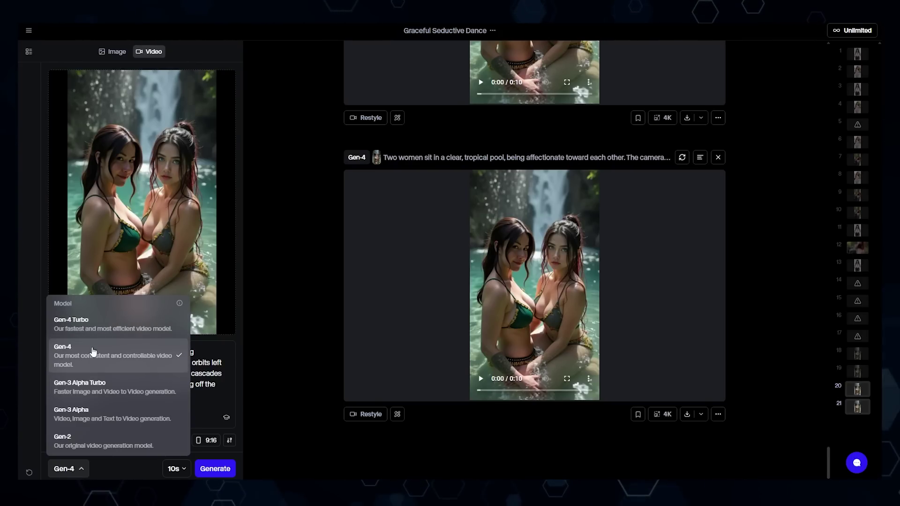
pyautogui.click(115, 327)
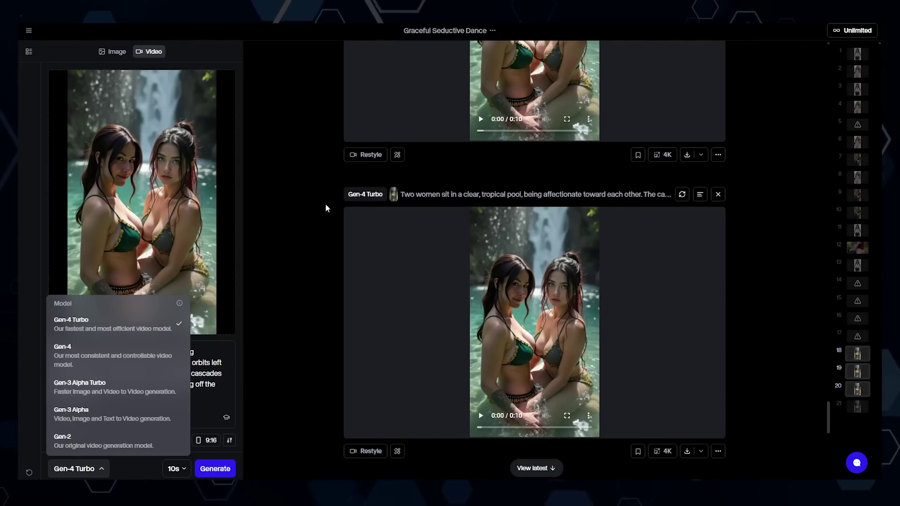
# Step: Play the earlier Gen-4 Turbo clip of the two women in the tropical pool
pyautogui.scroll(5, 324, 211)
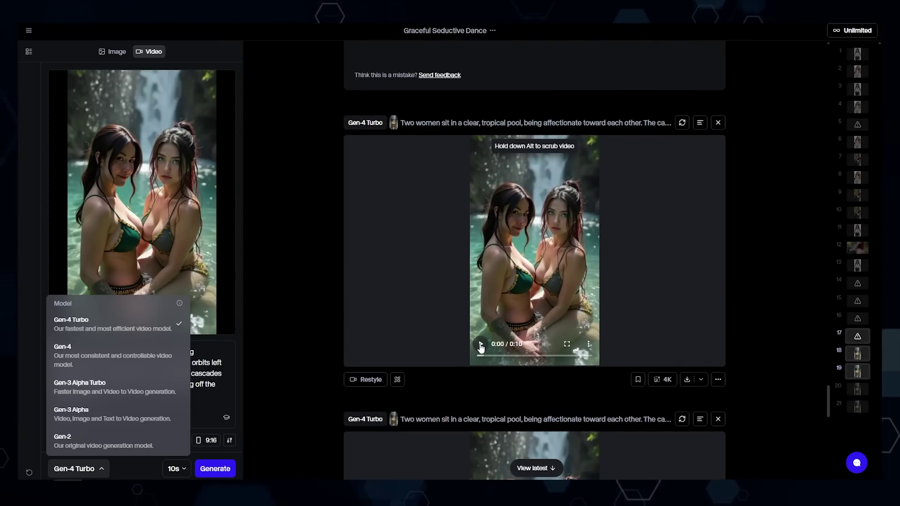
pyautogui.click(481, 346)
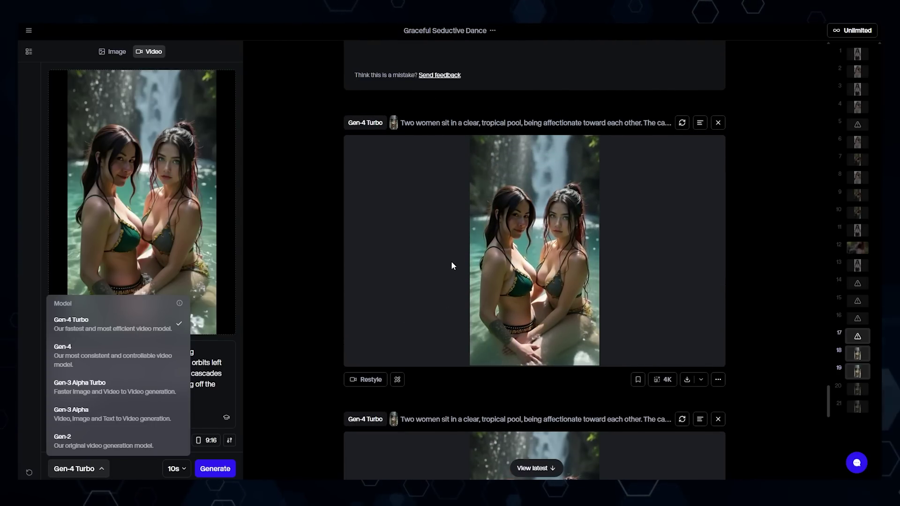
pyautogui.scroll(1, 392, 277)
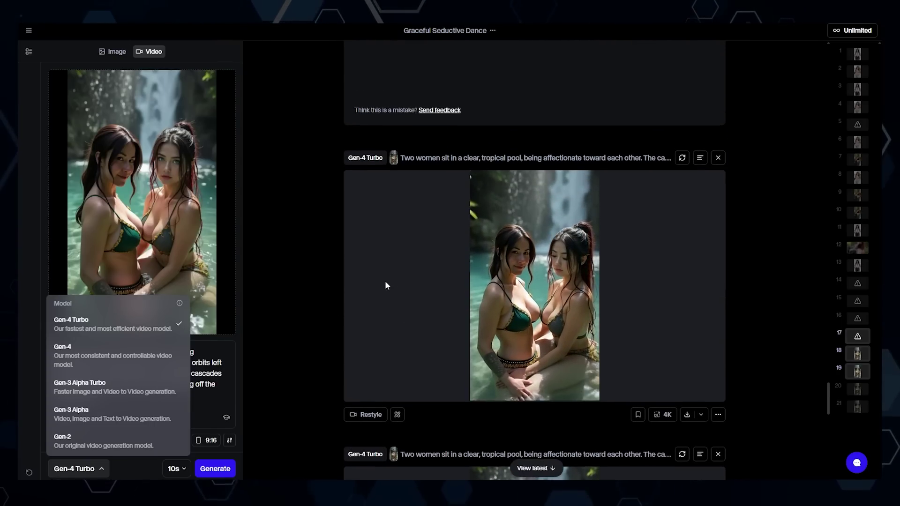
# Step: Examine the earlier Gen-4 generation attempts and their differently worded prompts in the session history
pyautogui.scroll(9, 385, 285)
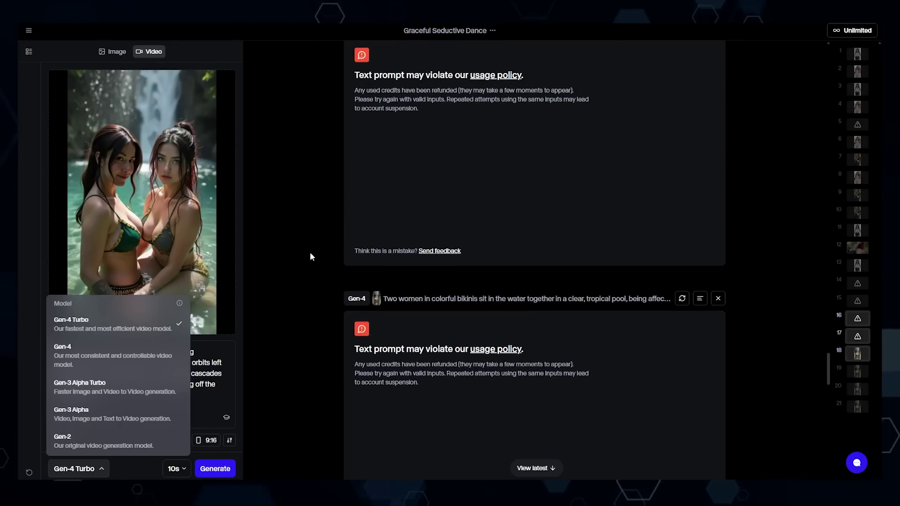
pyautogui.scroll(4, 310, 253)
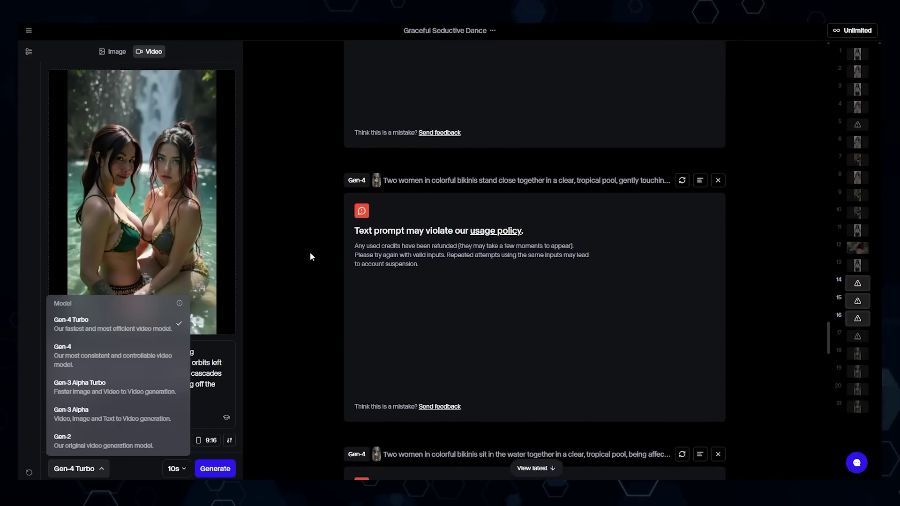
pyautogui.scroll(3, 310, 252)
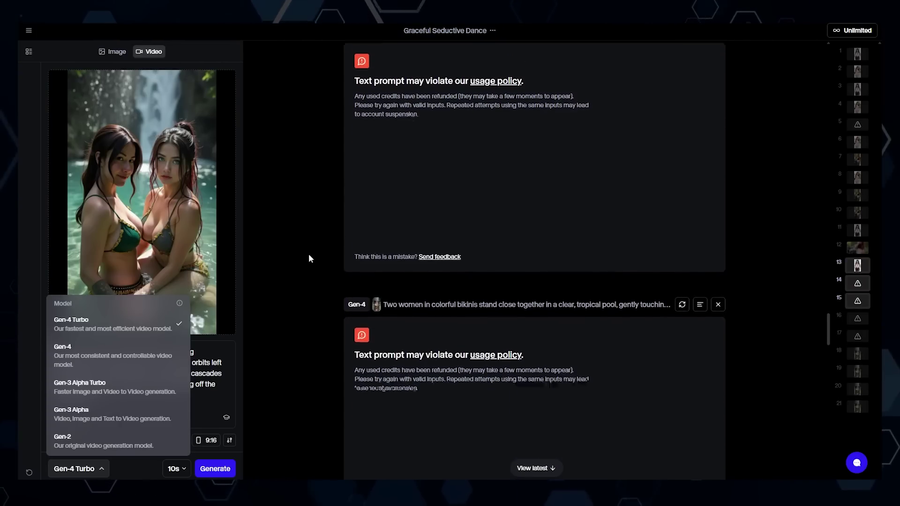
pyautogui.scroll(-7, 308, 254)
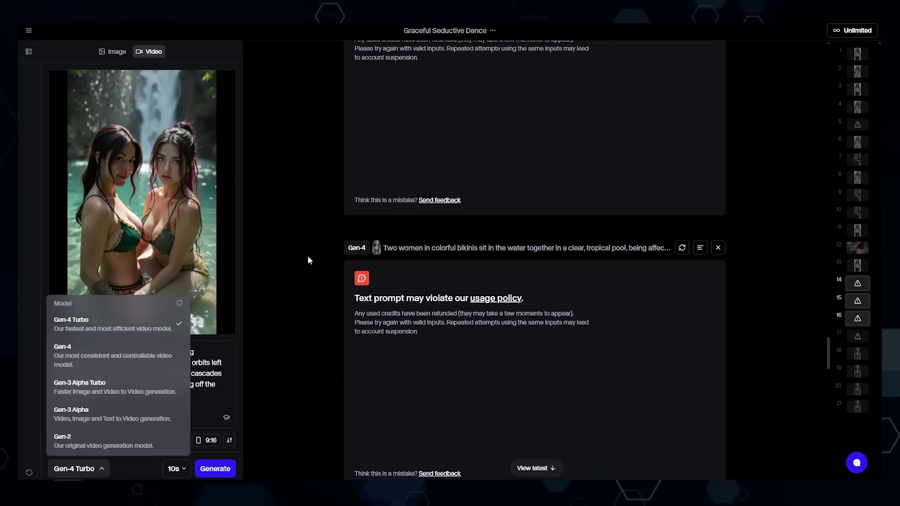
pyautogui.scroll(-3, 308, 256)
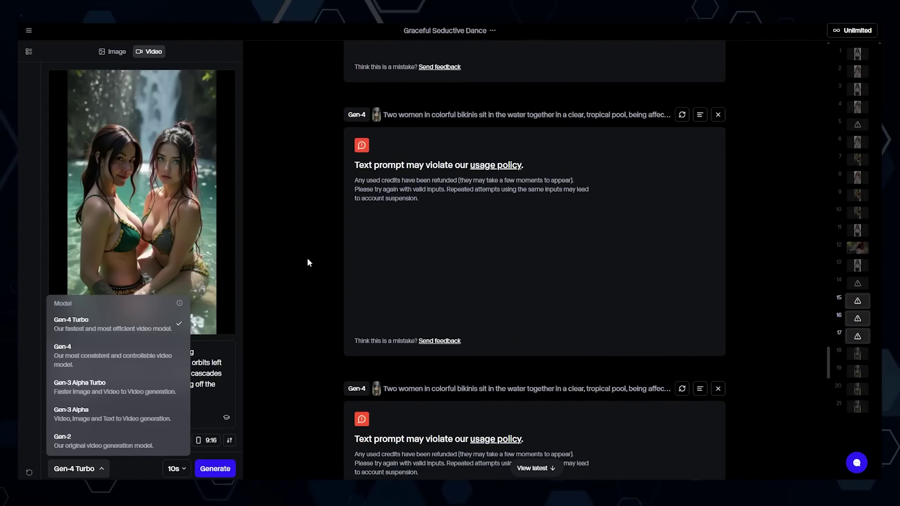
pyautogui.scroll(-4, 307, 257)
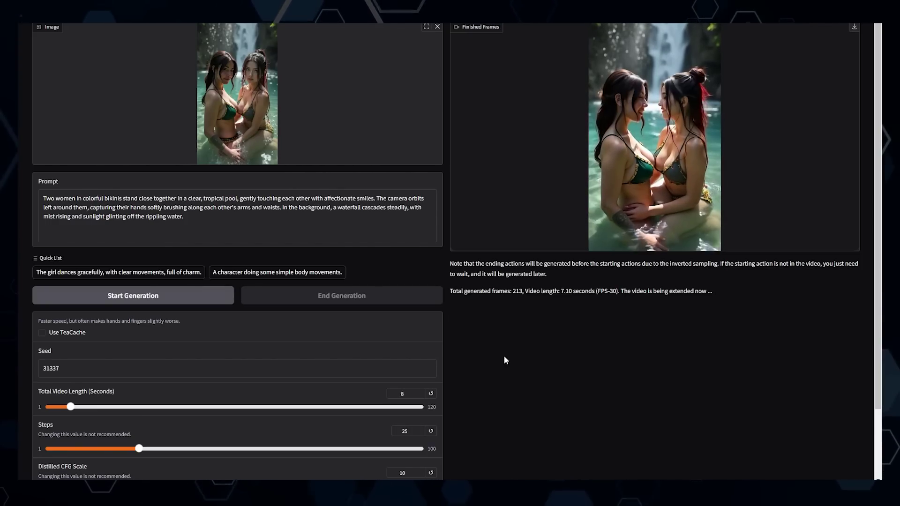
pyautogui.moveTo(622, 190)
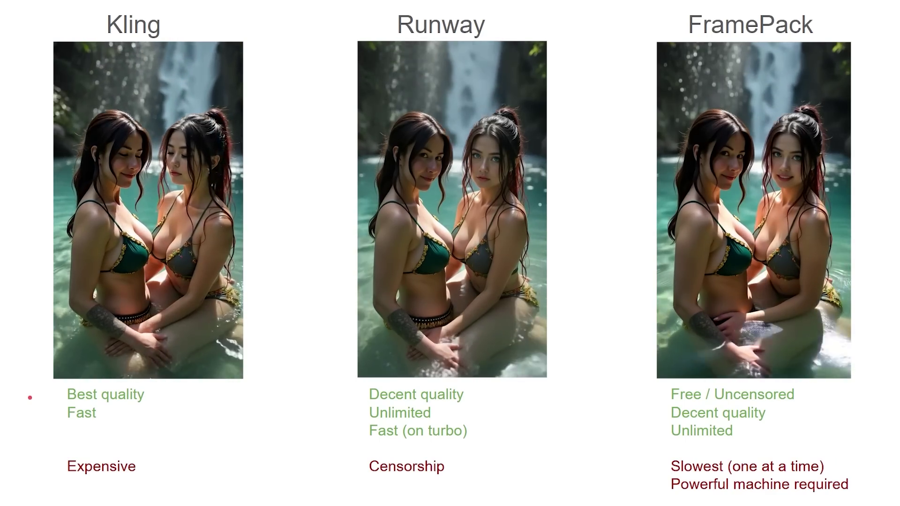
pyautogui.moveTo(30, 397)
pyautogui.mouseDown()
pyautogui.moveTo(57, 395)
pyautogui.moveTo(40, 418)
pyautogui.moveTo(61, 418)
pyautogui.mouseUp()
pyautogui.click(41, 472)
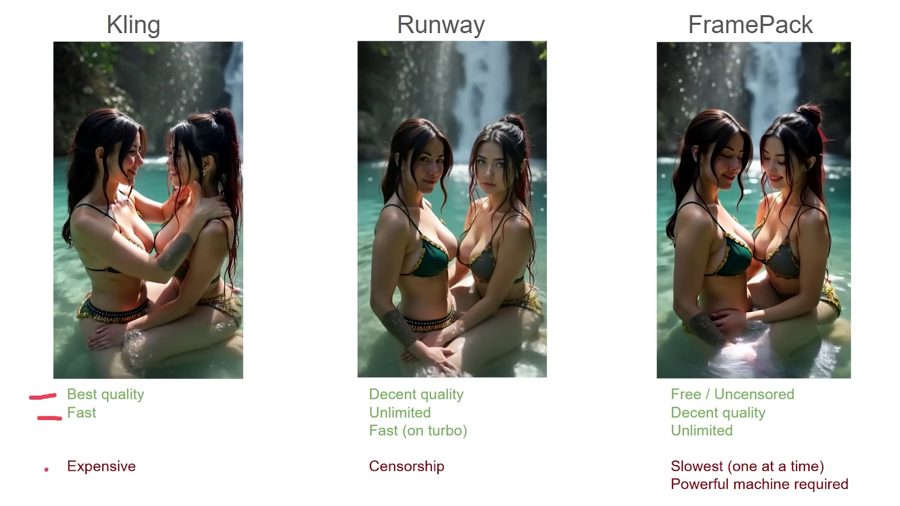
pyautogui.moveTo(36, 470); pyautogui.dragTo(55, 468)
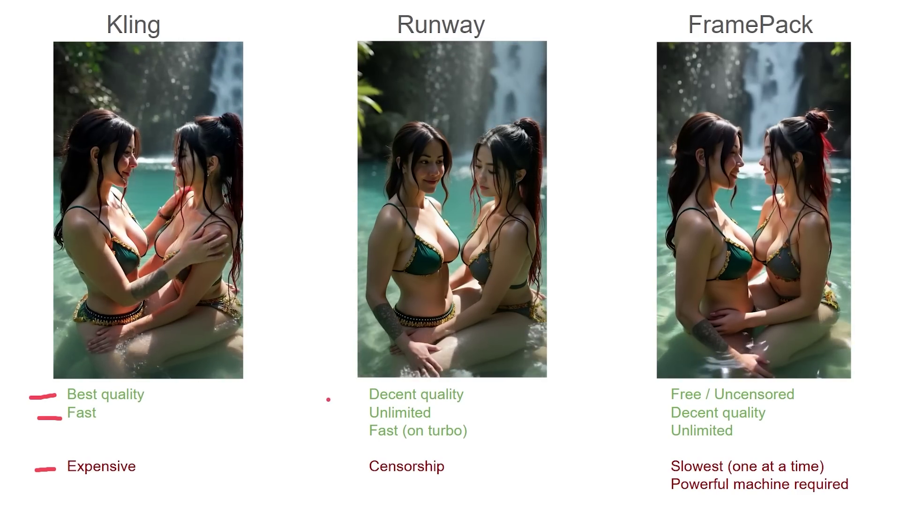
pyautogui.moveTo(344, 397)
pyautogui.mouseDown()
pyautogui.moveTo(363, 396)
pyautogui.moveTo(363, 432)
pyautogui.mouseUp()
pyautogui.click(345, 418)
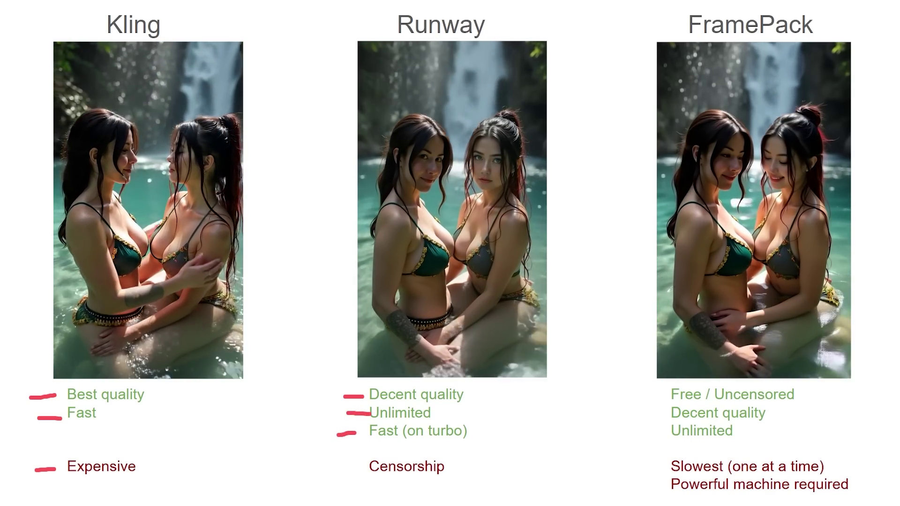
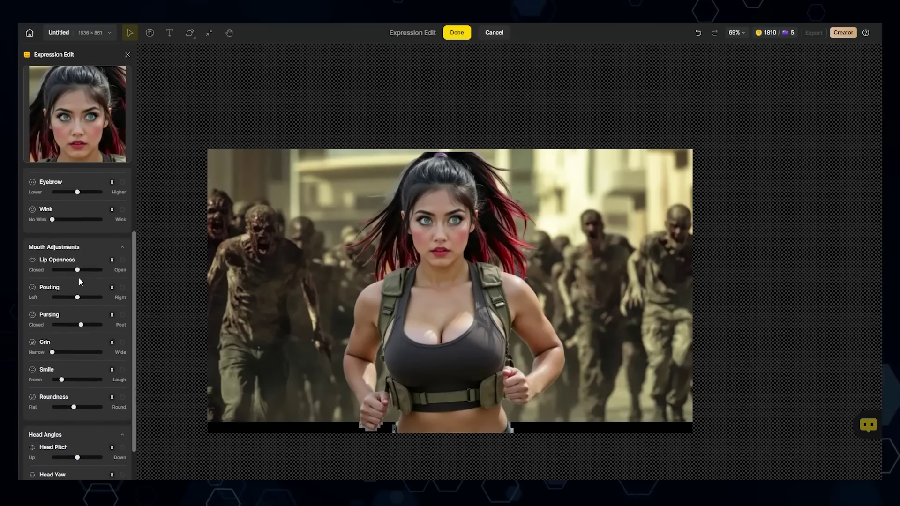
# Step: Apply the expression edit to the running woman's face with Lip Openness 0.14, Pouting -0.01 and Roundness 18.75
pyautogui.scroll(2, 79, 346)
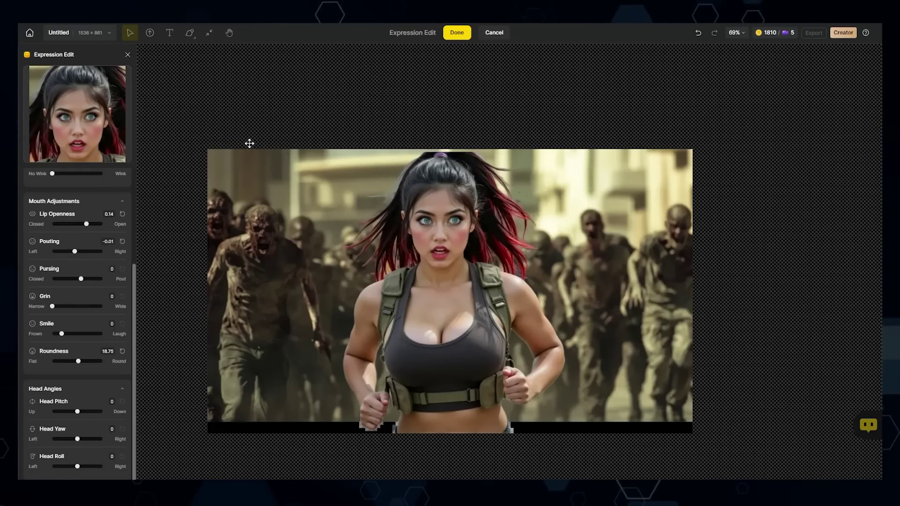
pyautogui.click(457, 34)
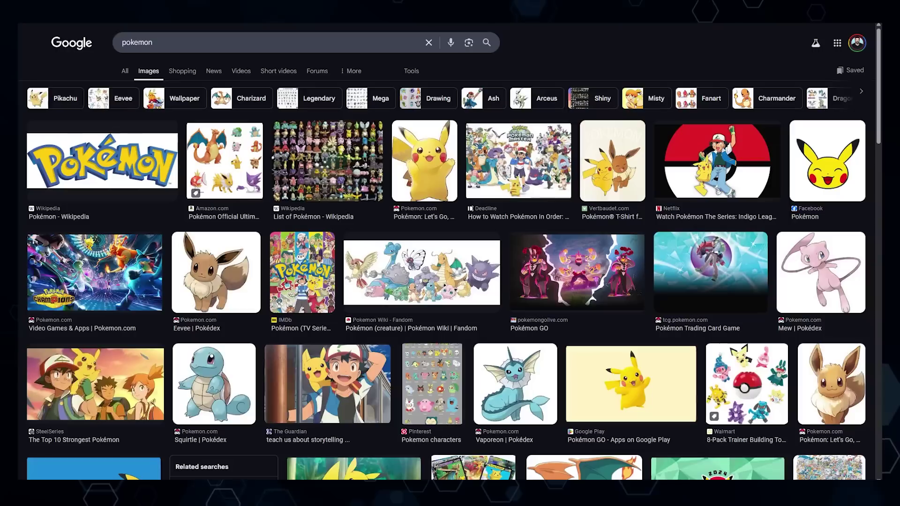
# Step: Browse the Google image results for pokemon
pyautogui.scroll(-10, 430, 151)
pyautogui.scroll(-10, 430, 152)
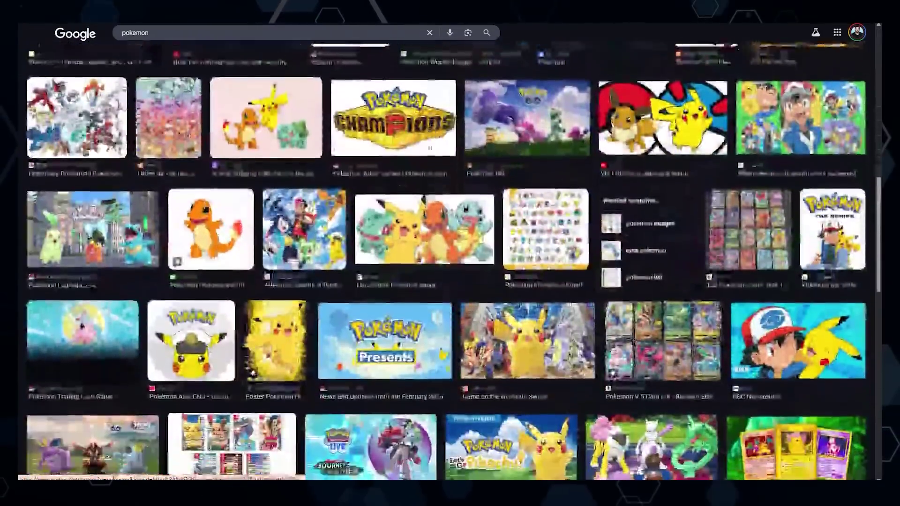
pyautogui.scroll(-3, 430, 152)
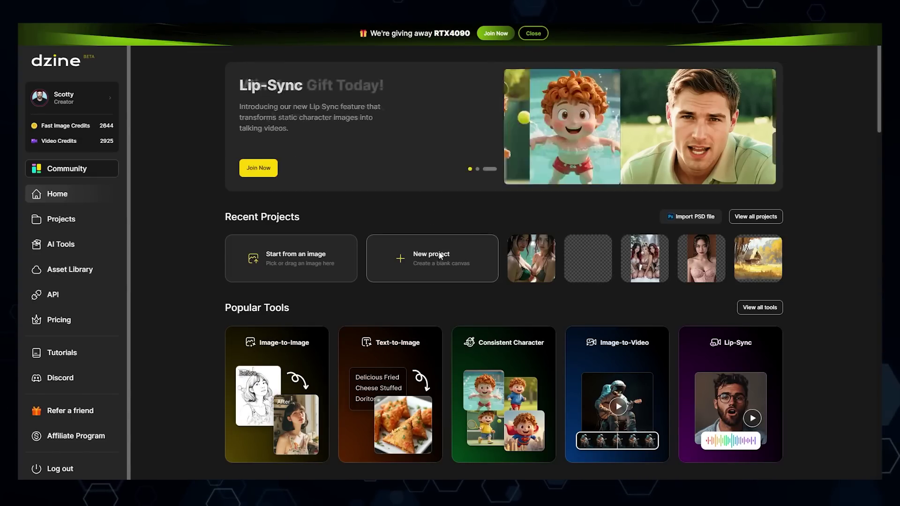
# Step: Create a new Dzine project with a 16:9 aspect ratio and place the Pikachu forest image on the canvas
pyautogui.click(431, 256)
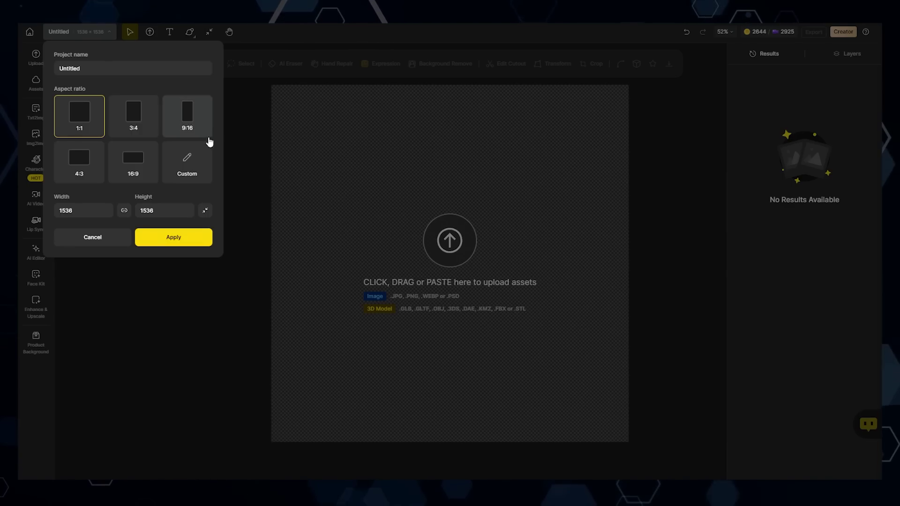
pyautogui.click(143, 166)
pyautogui.click(173, 237)
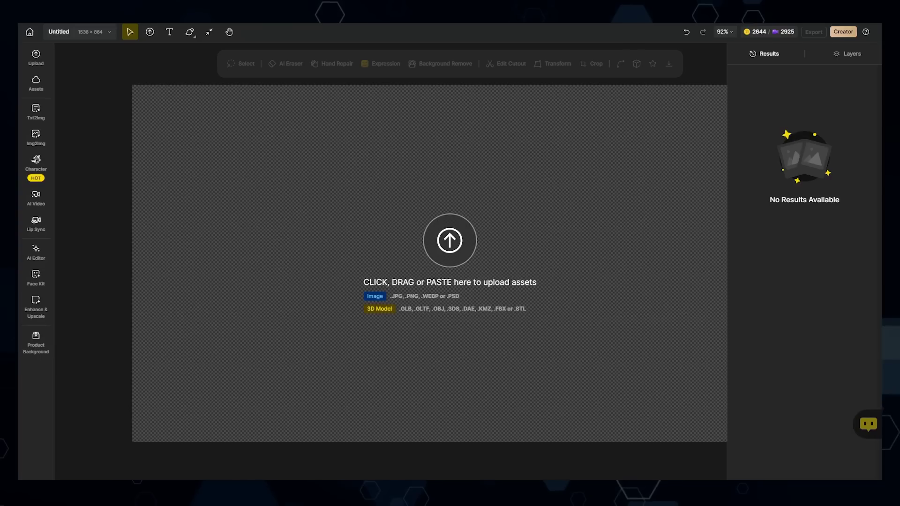
pyautogui.moveTo(899, 135); pyautogui.dragTo(363, 182)
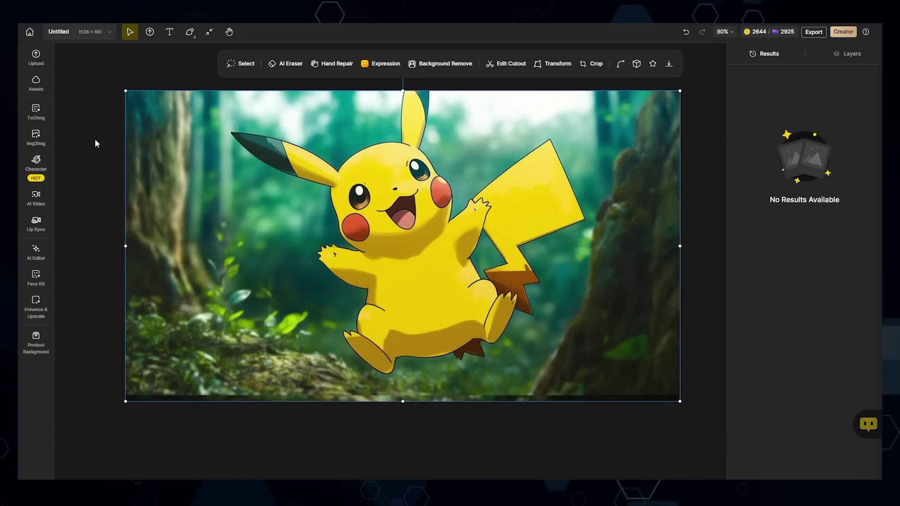
# Step: Generate Image-to-Image versions of the Pikachu picture with the Realistic style and a prompt describing the canvas
pyautogui.click(37, 137)
pyautogui.click(135, 72)
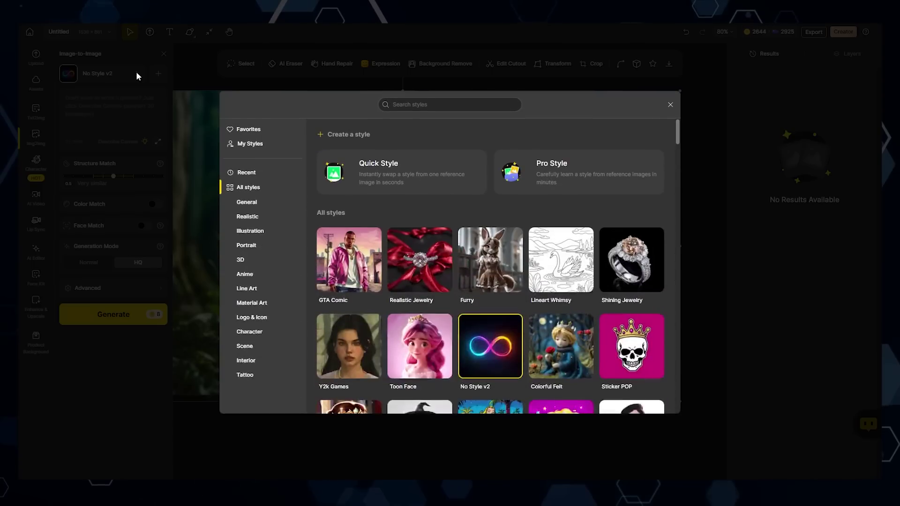
pyautogui.click(256, 218)
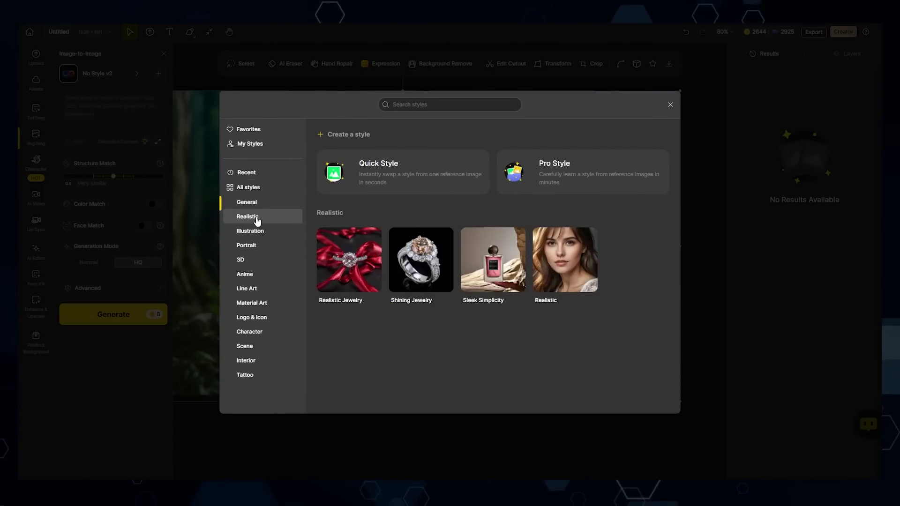
pyautogui.click(566, 264)
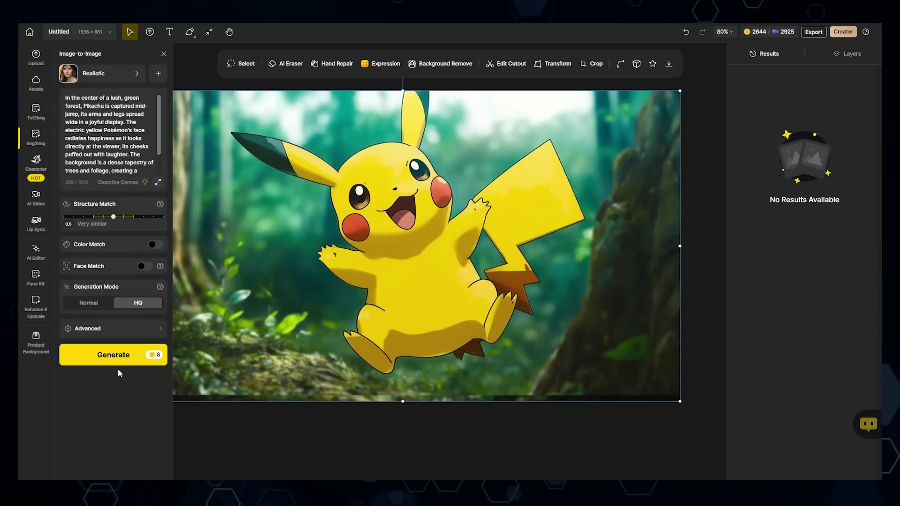
pyautogui.click(130, 359)
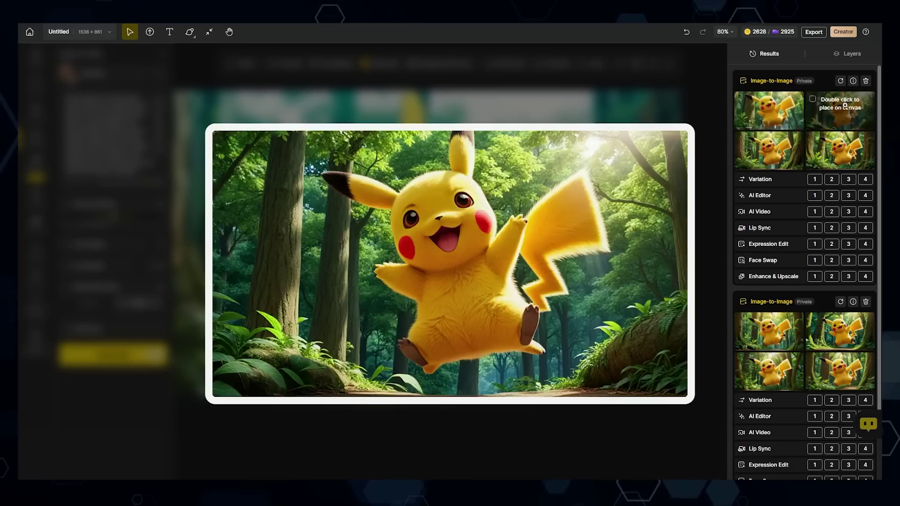
pyautogui.moveTo(862, 149)
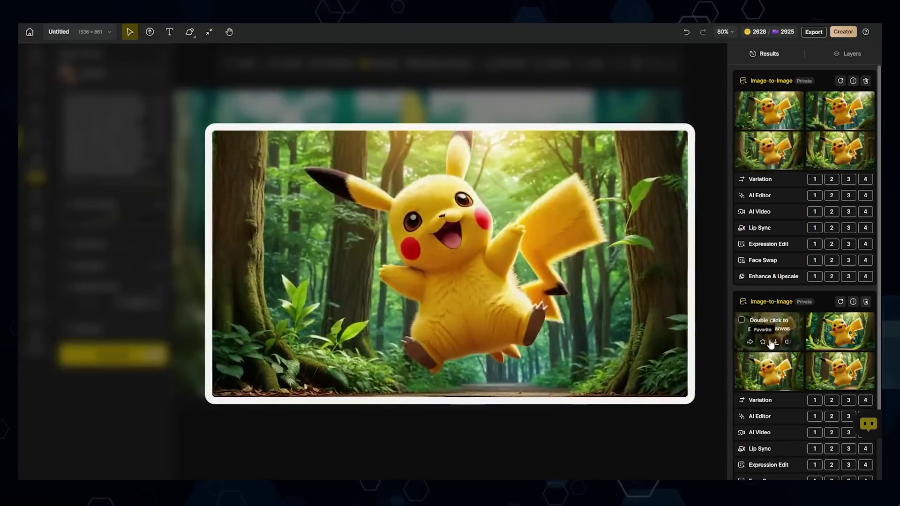
pyautogui.moveTo(836, 350)
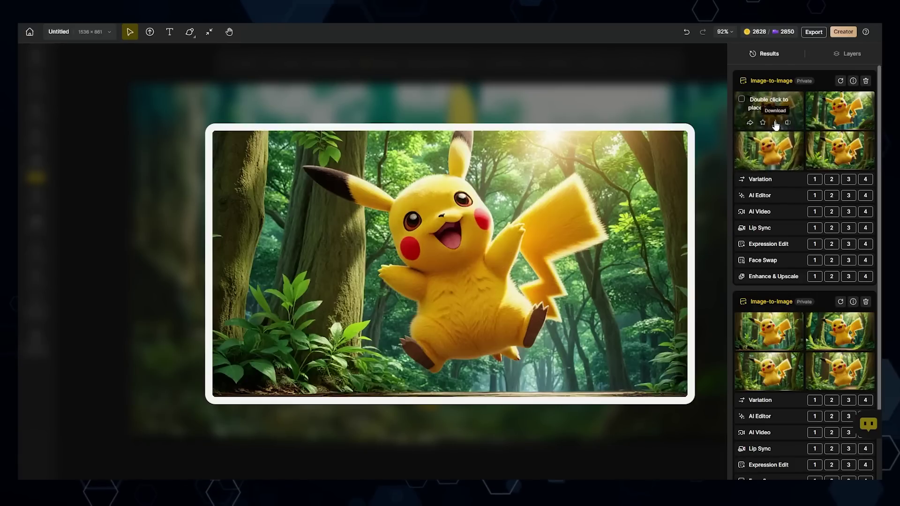
# Step: Place the second realistic Pikachu result from the newest Image-to-Image set on the canvas
pyautogui.moveTo(836, 111)
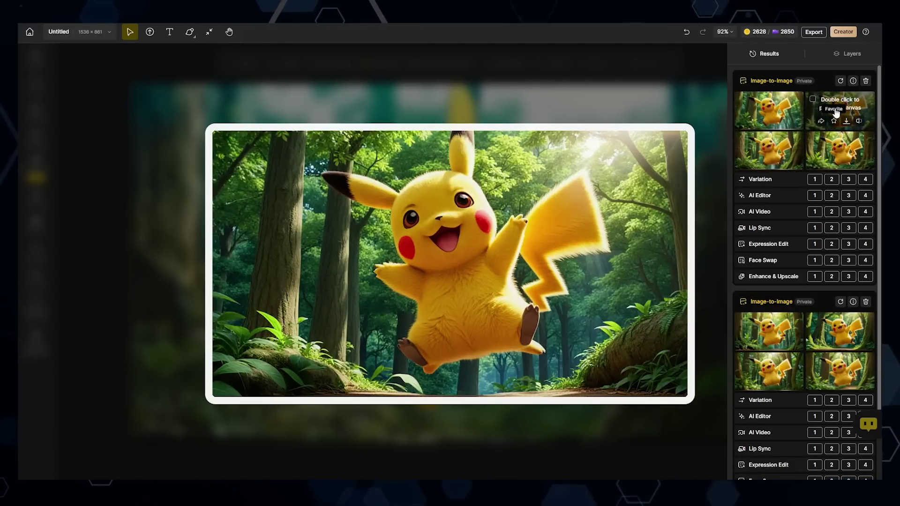
pyautogui.click(838, 99)
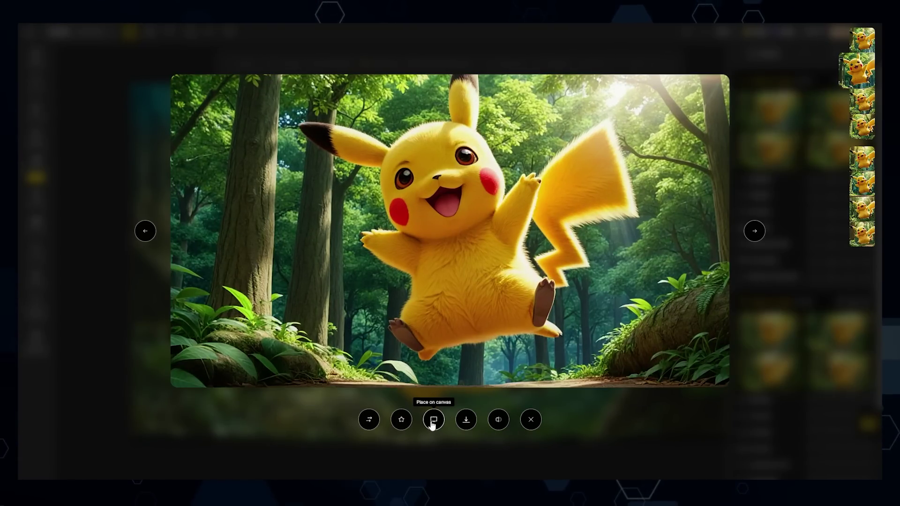
pyautogui.click(432, 420)
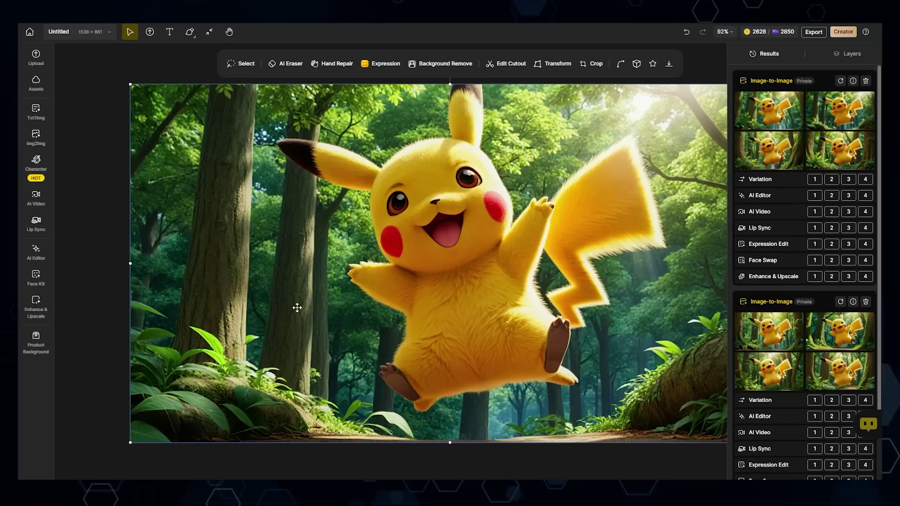
# Step: Generate a 5-second image-to-video clip with Kling 1.6 pro and the prompt "the animal shoots lightning out of its body."
pyautogui.click(42, 199)
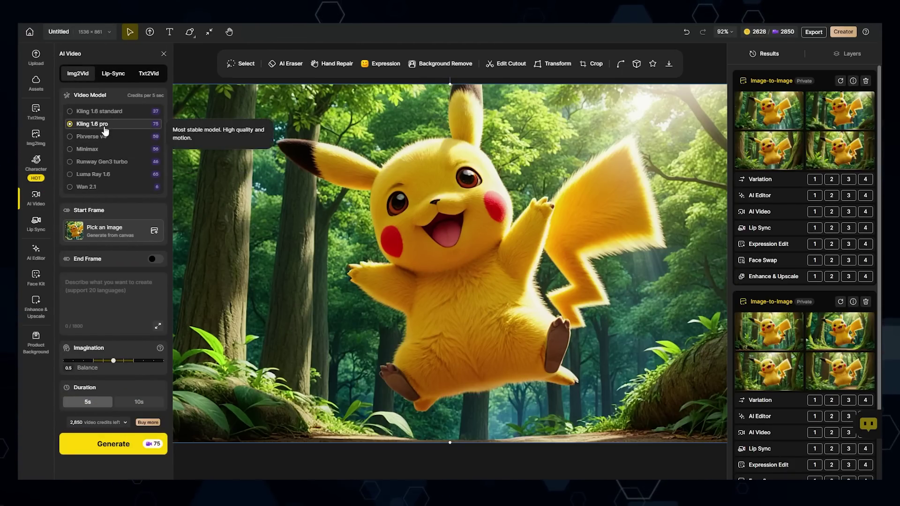
pyautogui.click(91, 300)
pyautogui.write('the animal shoots lightning out of its body.')
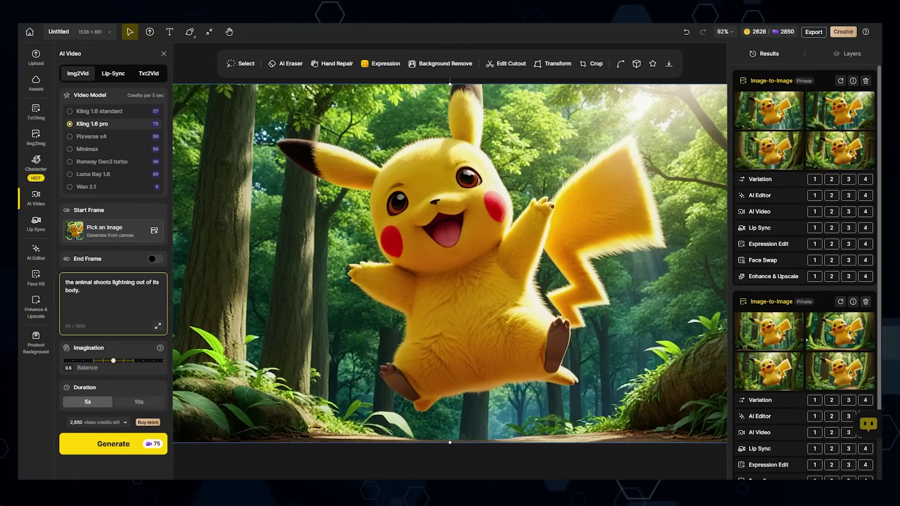
pyautogui.click(111, 444)
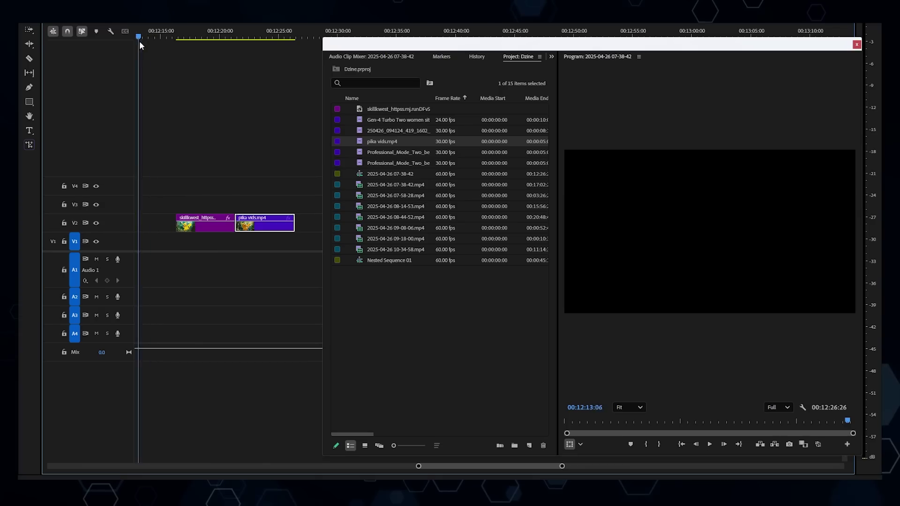
# Step: Switch to Premiere Pro and move the Pikachu still and the pika vids.mp4 clip earlier on track V2, back to back
pyautogui.moveTo(218, 225); pyautogui.dragTo(205, 228)
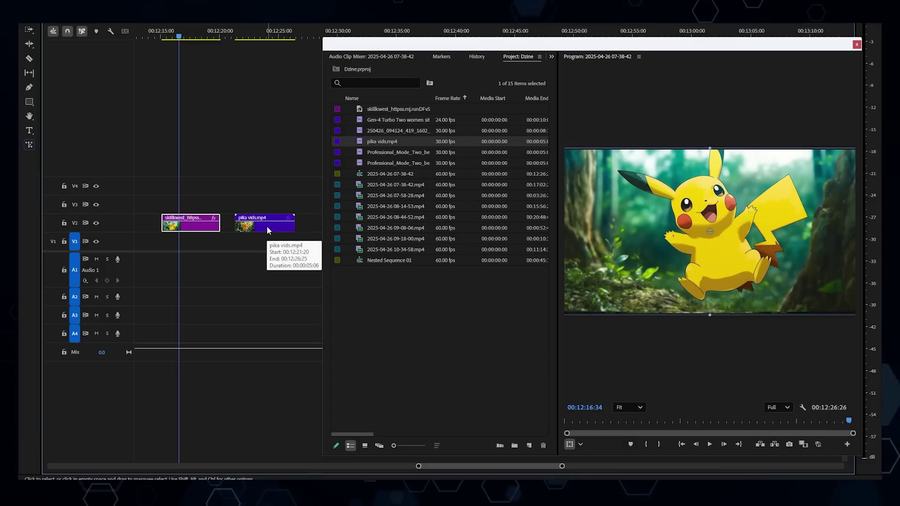
pyautogui.click(260, 33)
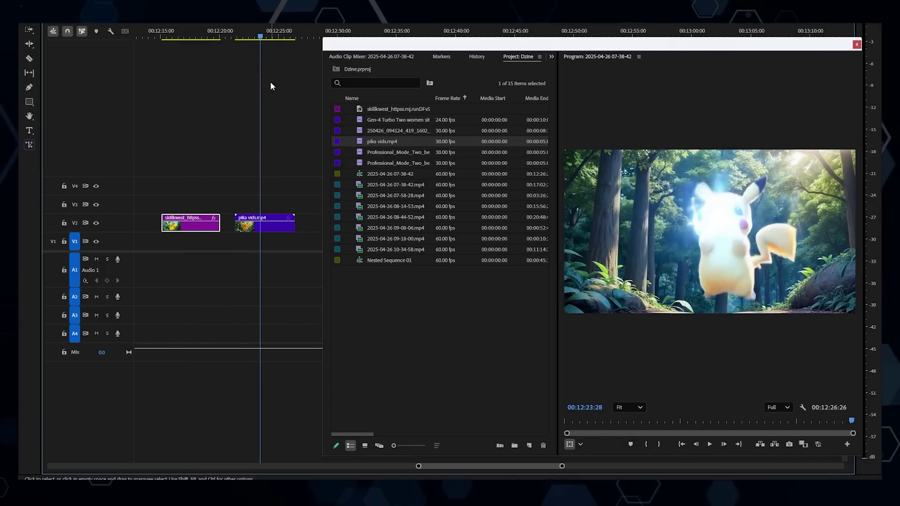
pyautogui.moveTo(264, 229); pyautogui.dragTo(256, 229)
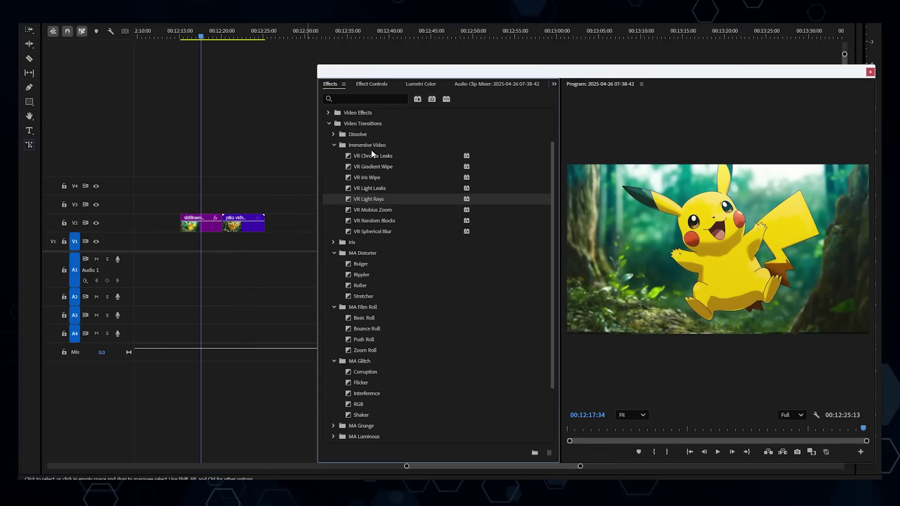
# Step: Browse the video transitions for the cut between the two Pikachu clips and play the sequence
pyautogui.scroll(-3, 367, 154)
pyautogui.scroll(-1, 361, 170)
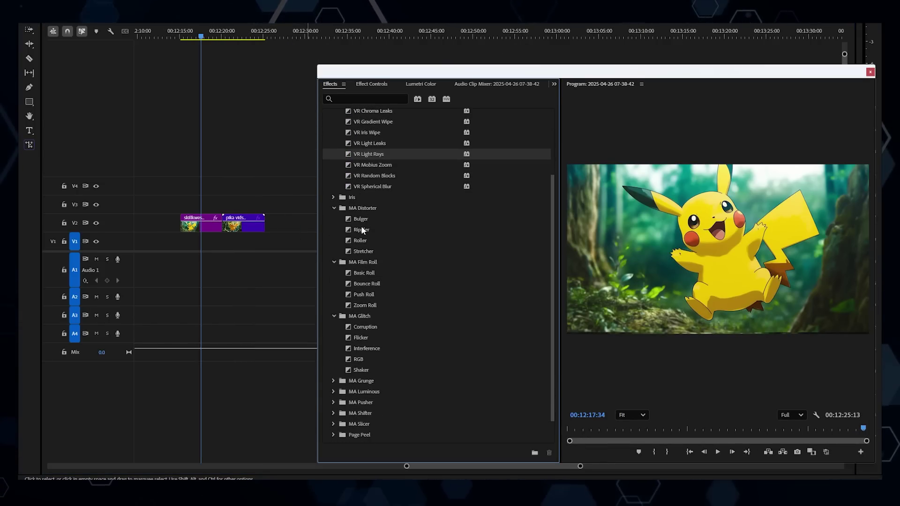
pyautogui.click(223, 228)
pyautogui.press('space')
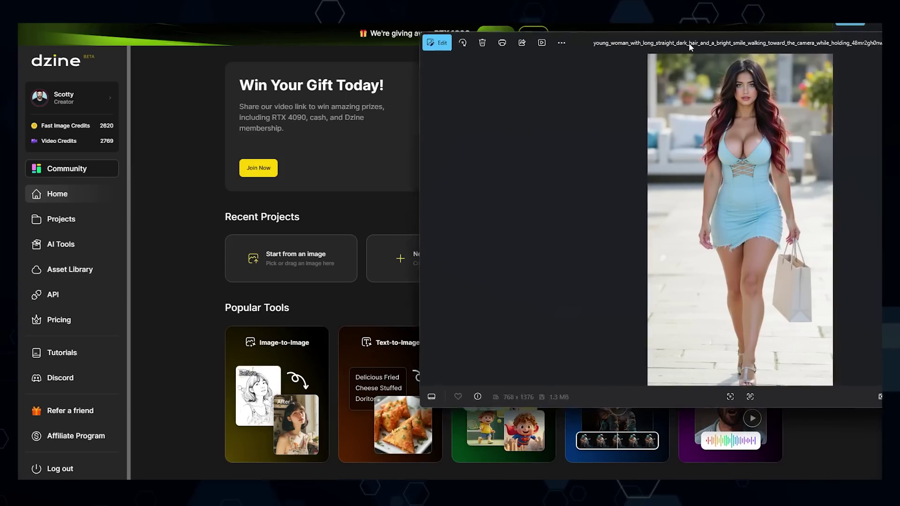
# Step: View the photos of the woman in the light blue dress and the navy athletic dress, and close both
pyautogui.moveTo(688, 43); pyautogui.dragTo(382, 79)
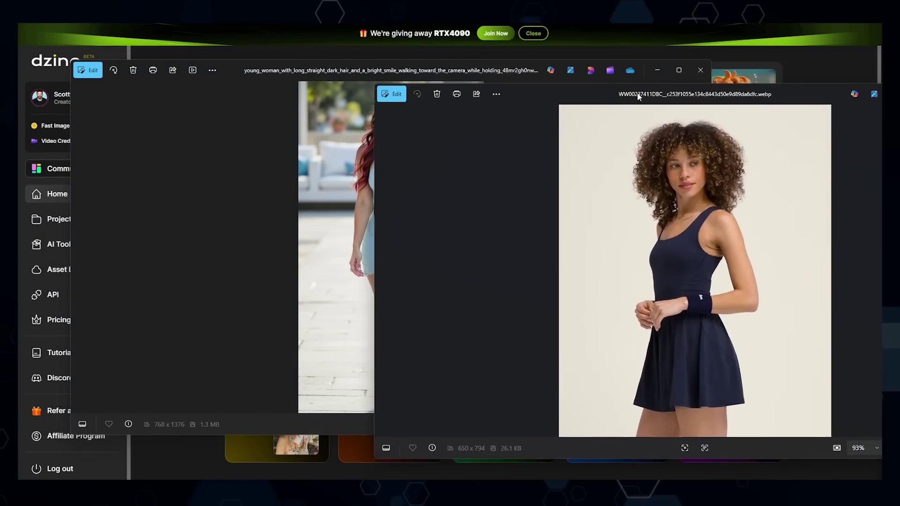
pyautogui.moveTo(706, 103); pyautogui.dragTo(520, 64)
pyautogui.hotkey('alt', 'F4')
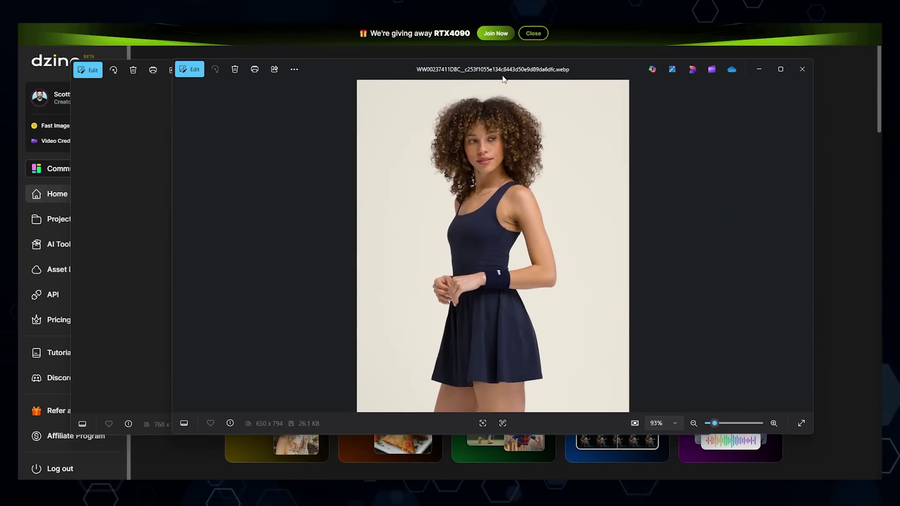
pyautogui.hotkey('alt', 'F4')
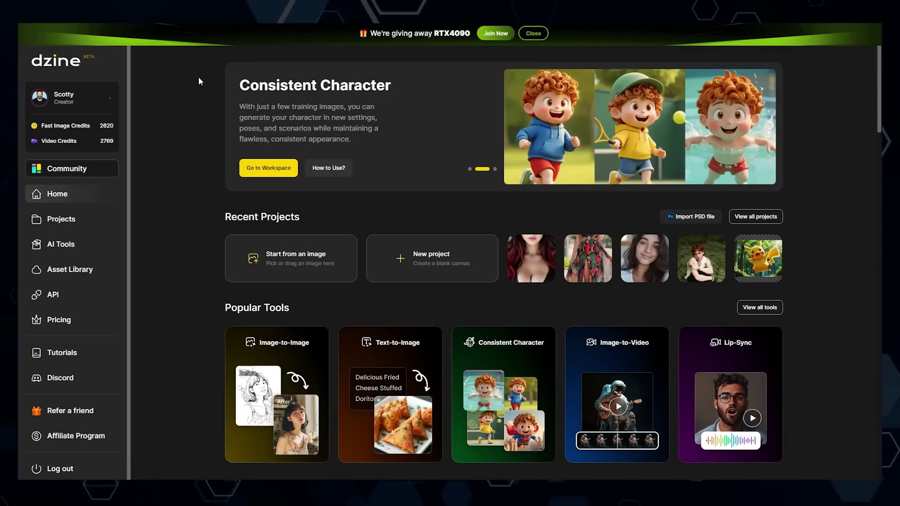
# Step: Create a new Dzine project with a 9:16 aspect ratio and place the photo of the woman in the blue dress on it
pyautogui.click(429, 265)
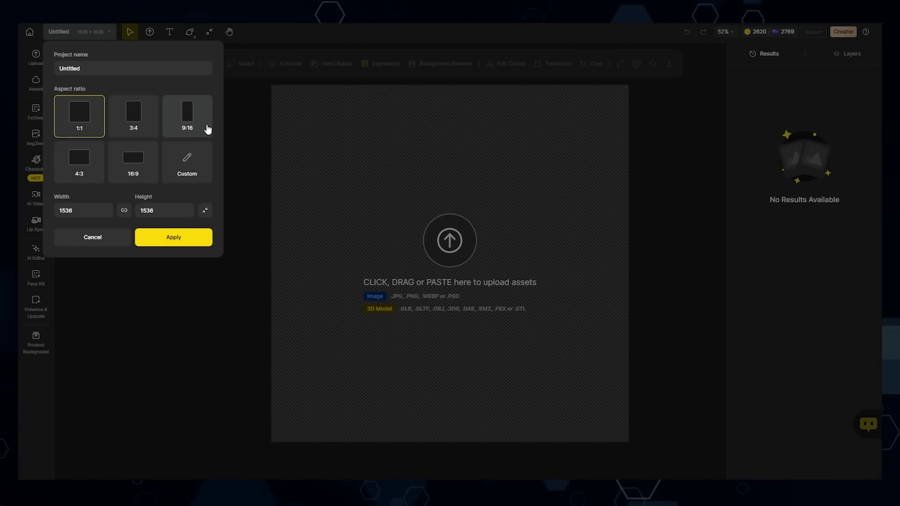
pyautogui.click(187, 117)
pyautogui.click(174, 237)
pyautogui.moveTo(595, 492); pyautogui.dragTo(439, 171)
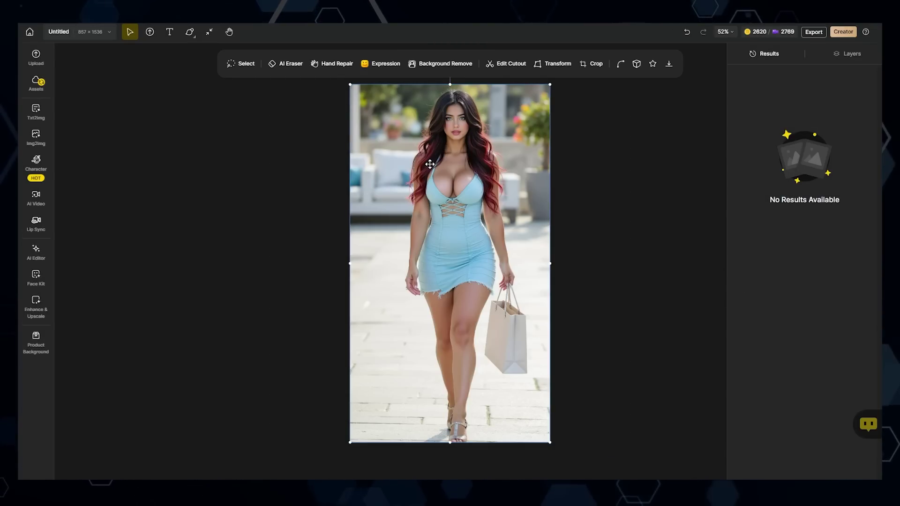
# Step: Set up Insert Object with the navy dress photo as reference and the description "A sporty, fitted athletic dress designed for activewear."
pyautogui.click(37, 252)
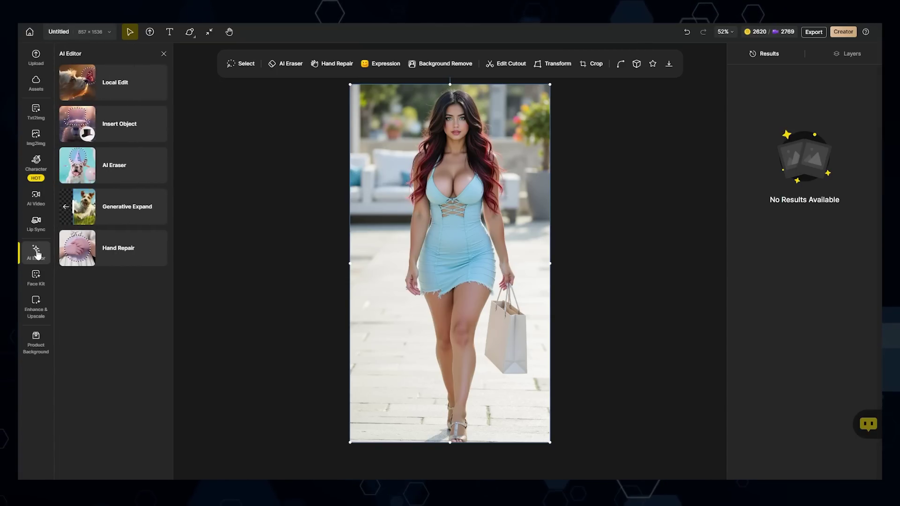
pyautogui.click(130, 134)
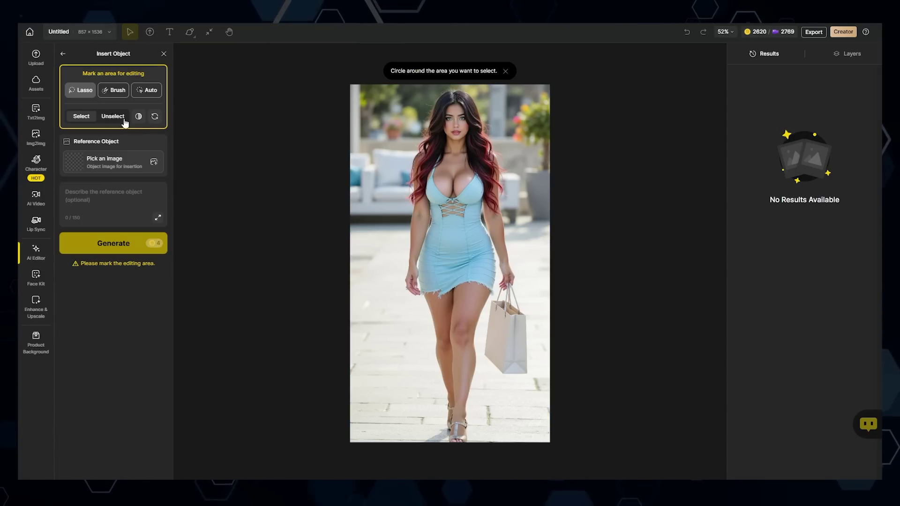
pyautogui.click(102, 166)
pyautogui.click(185, 107)
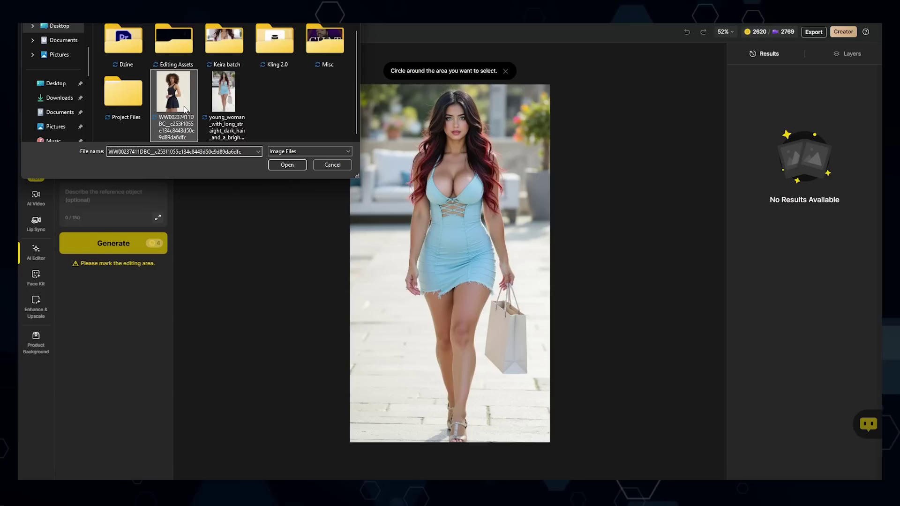
pyautogui.click(279, 168)
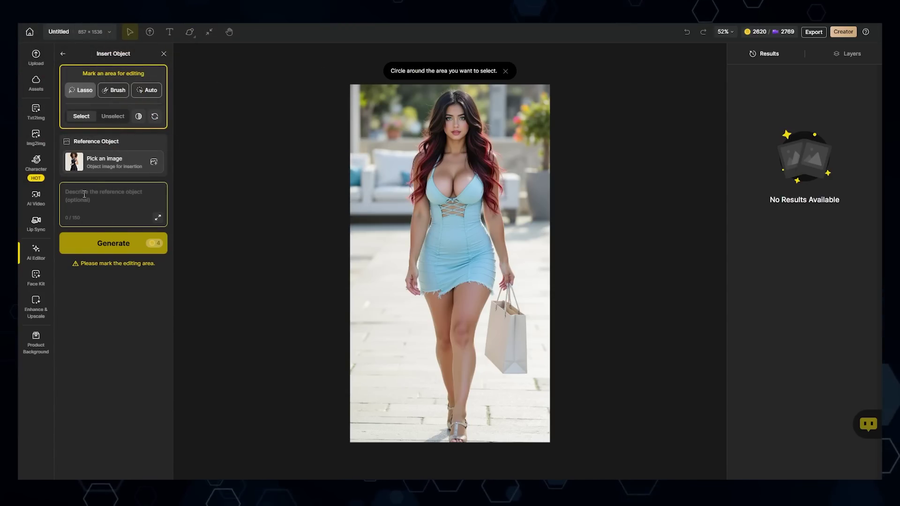
pyautogui.write('A sporty, fitted athletic dress designed for activewear.')
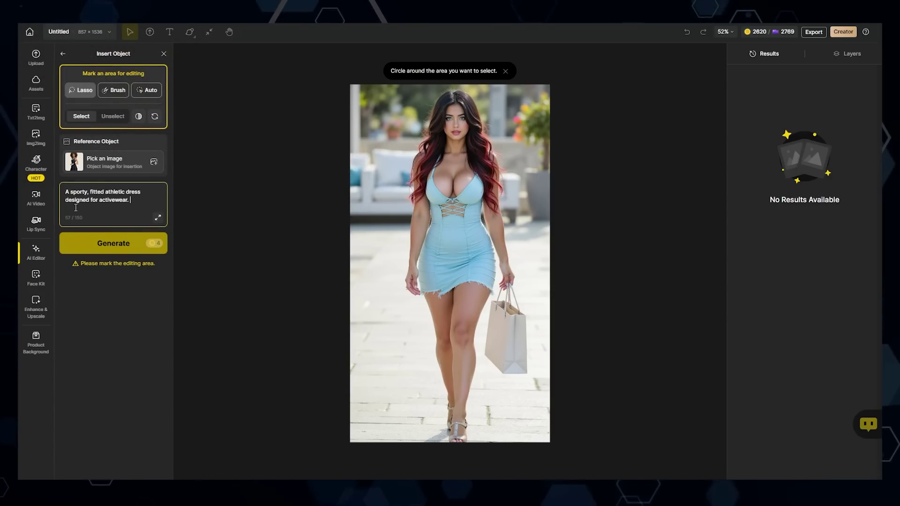
# Step: Mask the woman's dress and shoulders with a slightly larger brush and generate the Insert Object results
pyautogui.click(116, 94)
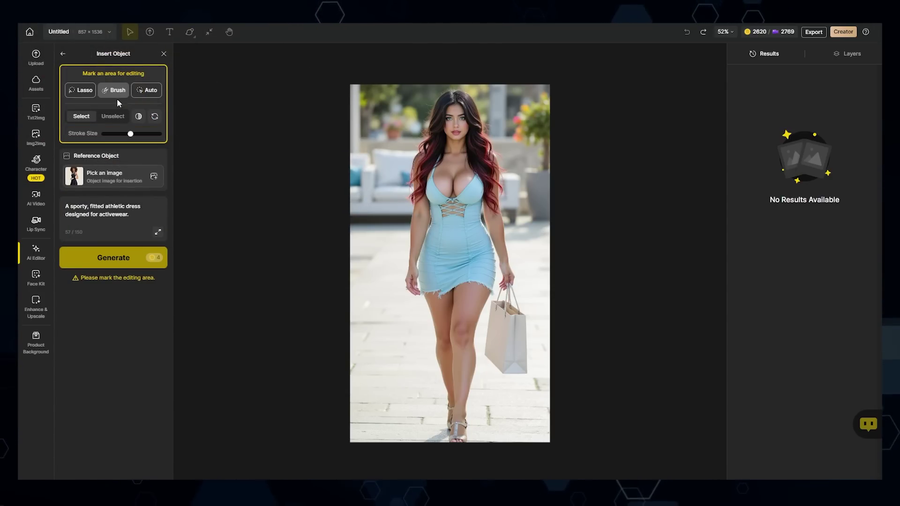
pyautogui.moveTo(139, 134); pyautogui.dragTo(141, 134)
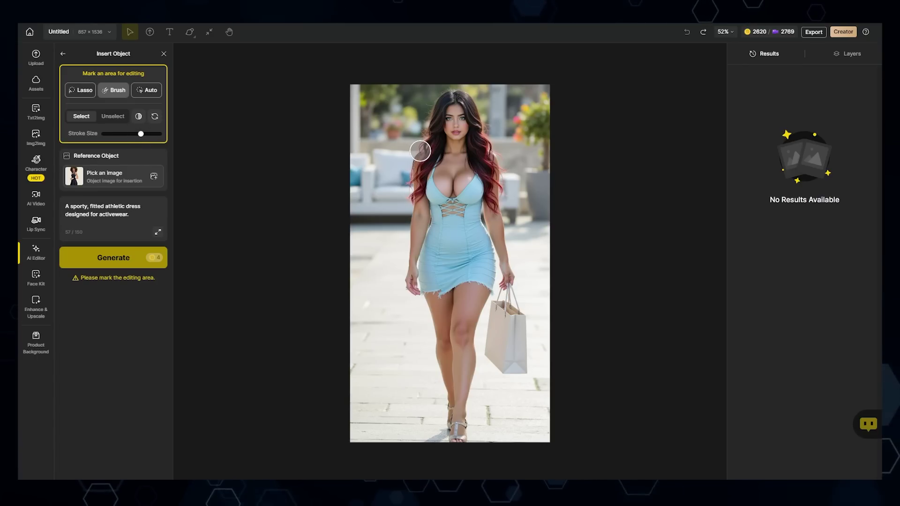
pyautogui.moveTo(420, 151)
pyautogui.mouseDown()
pyautogui.moveTo(427, 307)
pyautogui.moveTo(442, 315)
pyautogui.moveTo(499, 287)
pyautogui.mouseUp()
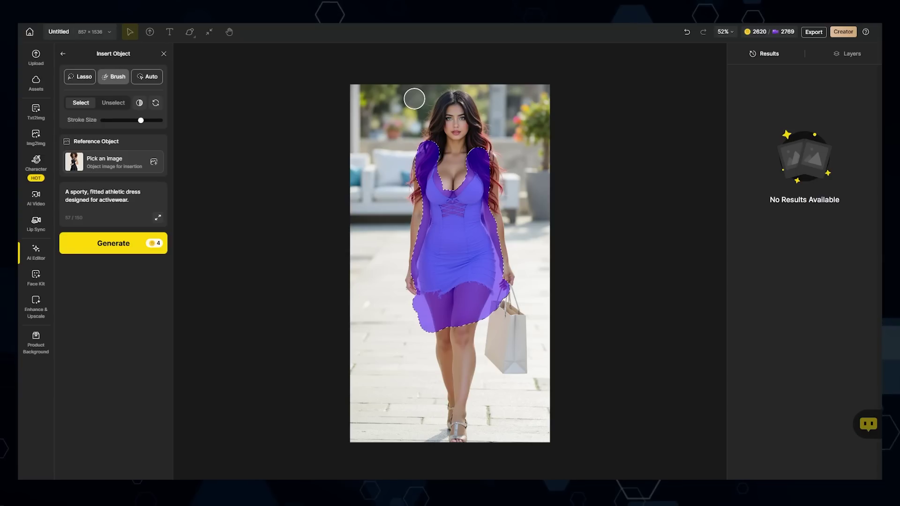
pyautogui.click(114, 244)
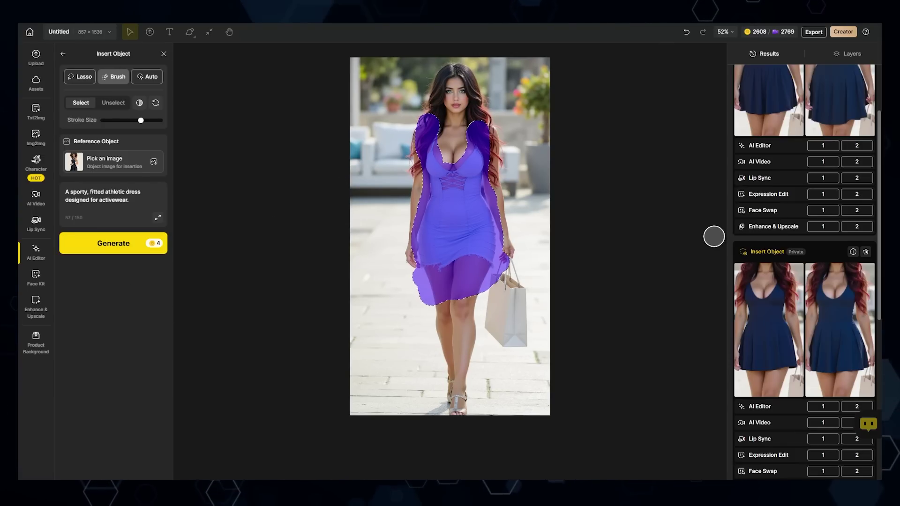
# Step: Compare the Insert Object results and place the first image of the oldest set on the canvas
pyautogui.moveTo(855, 303)
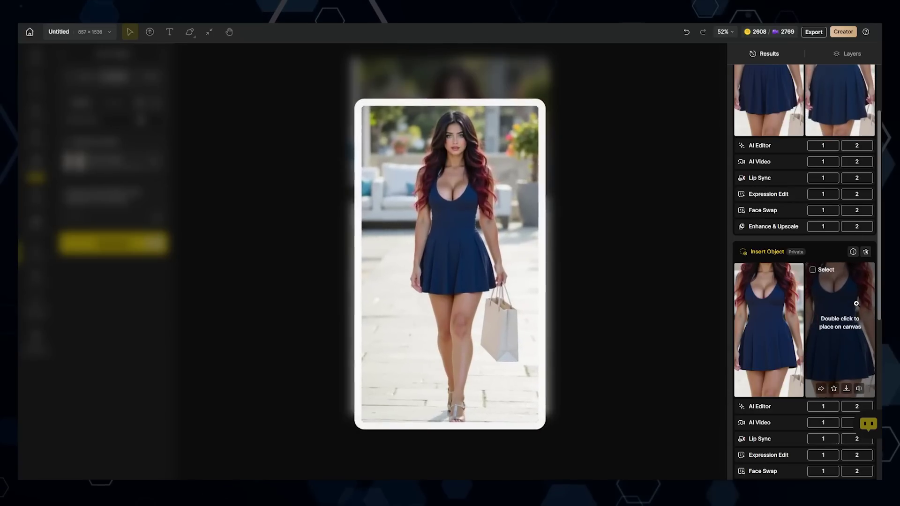
pyautogui.scroll(-5, 773, 282)
pyautogui.moveTo(785, 348)
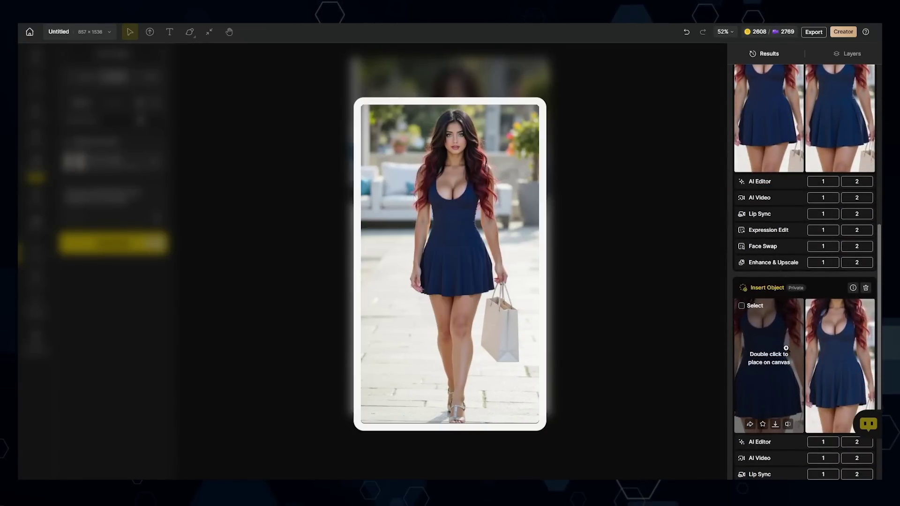
pyautogui.click(786, 348)
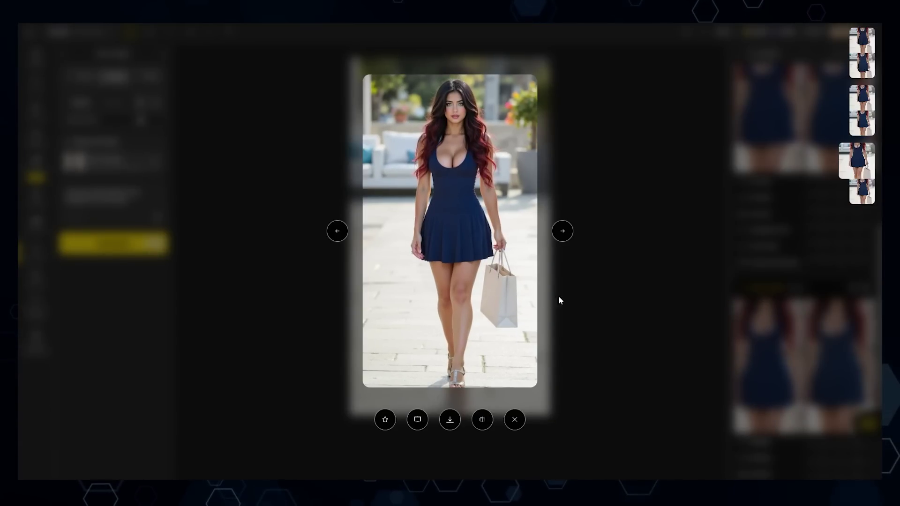
pyautogui.click(417, 419)
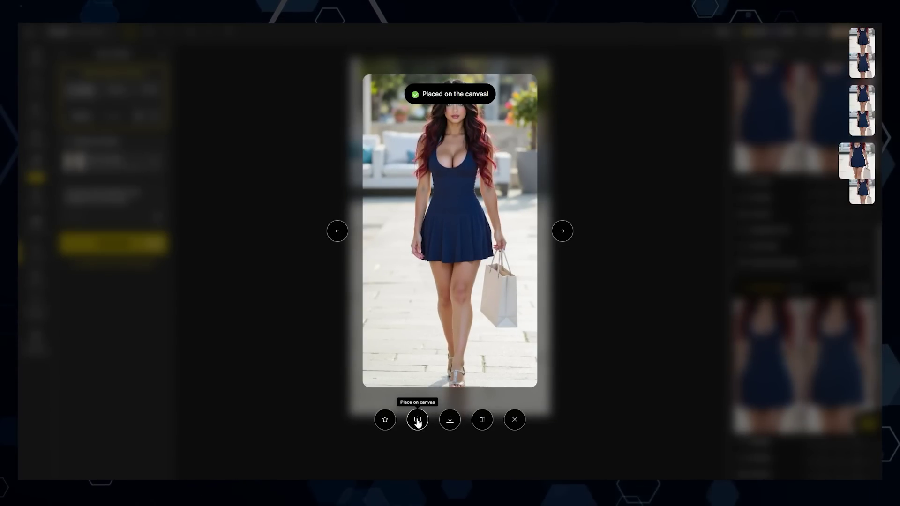
pyautogui.moveTo(824, 49); pyautogui.dragTo(725, 53)
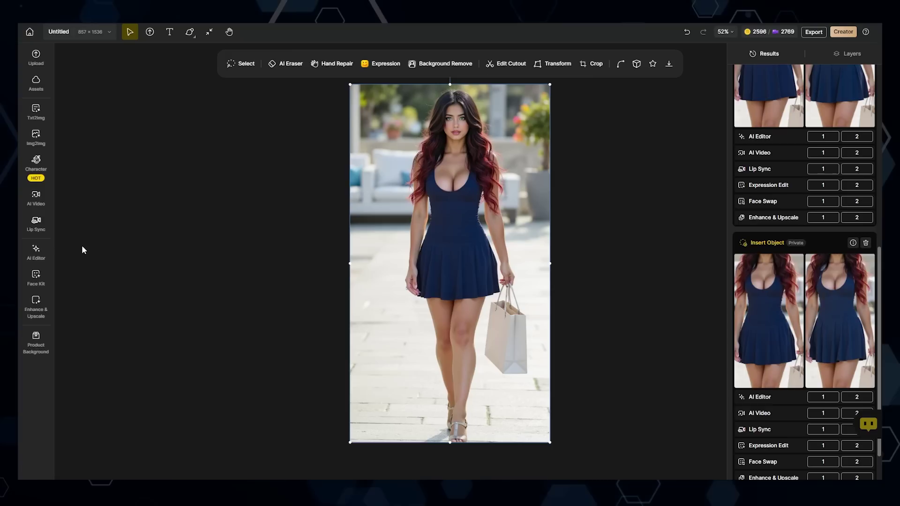
# Step: Lasso the woman's eye area in Local Edit and generate versions with the prompt "add sunglasses"
pyautogui.click(40, 256)
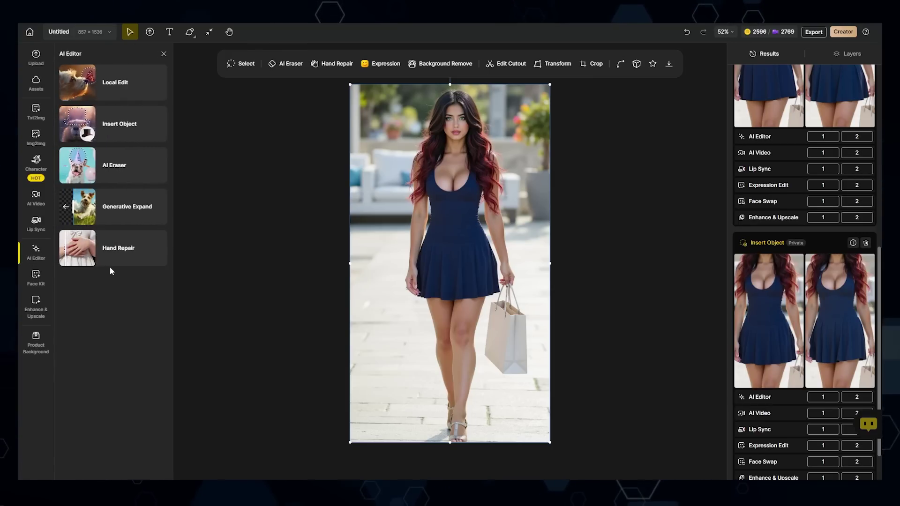
pyautogui.click(139, 80)
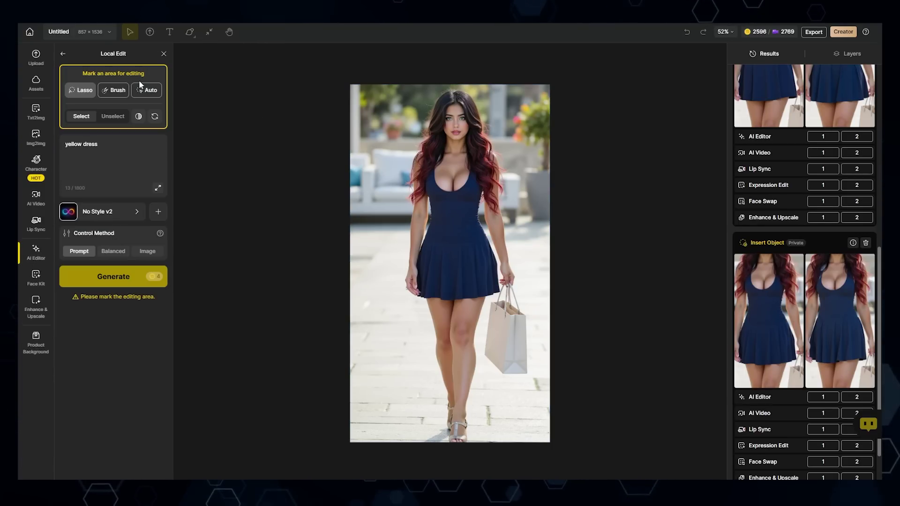
pyautogui.moveTo(469, 109)
pyautogui.mouseDown()
pyautogui.moveTo(435, 108)
pyautogui.moveTo(474, 110)
pyautogui.mouseUp()
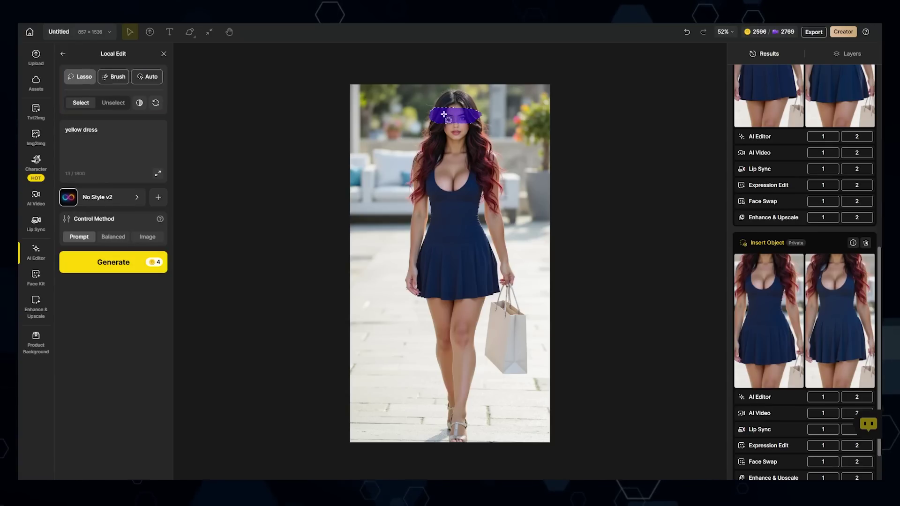
pyautogui.tripleClick(106, 127)
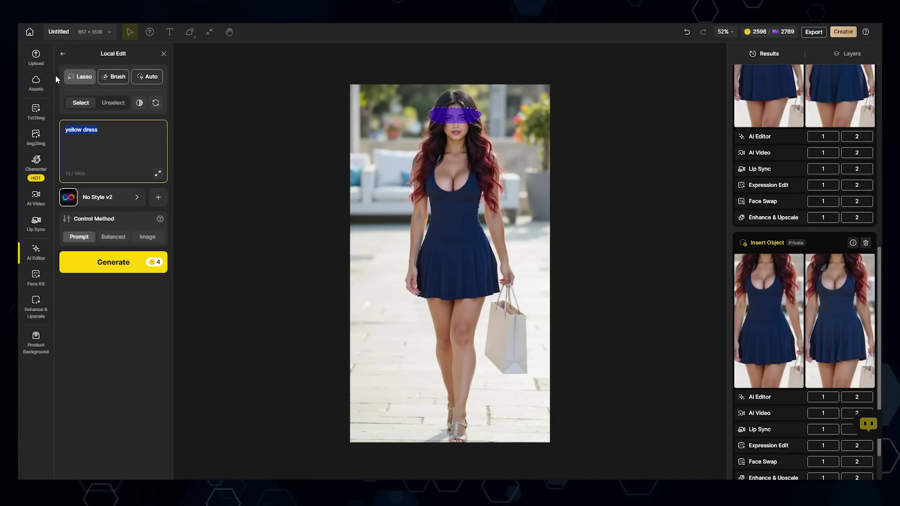
pyautogui.write('add sunglasses')
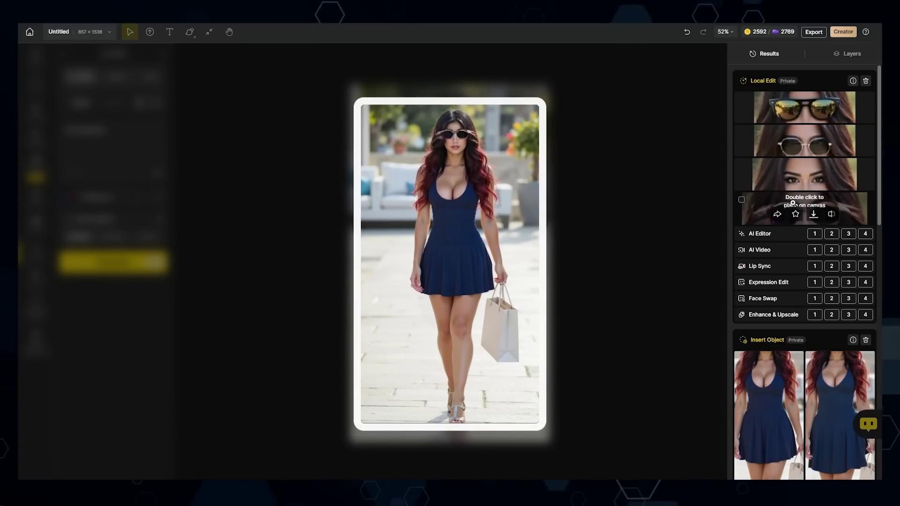
# Step: Place the second Local Edit sunglasses result on the canvas and return to the AI Editor tools
pyautogui.click(806, 135)
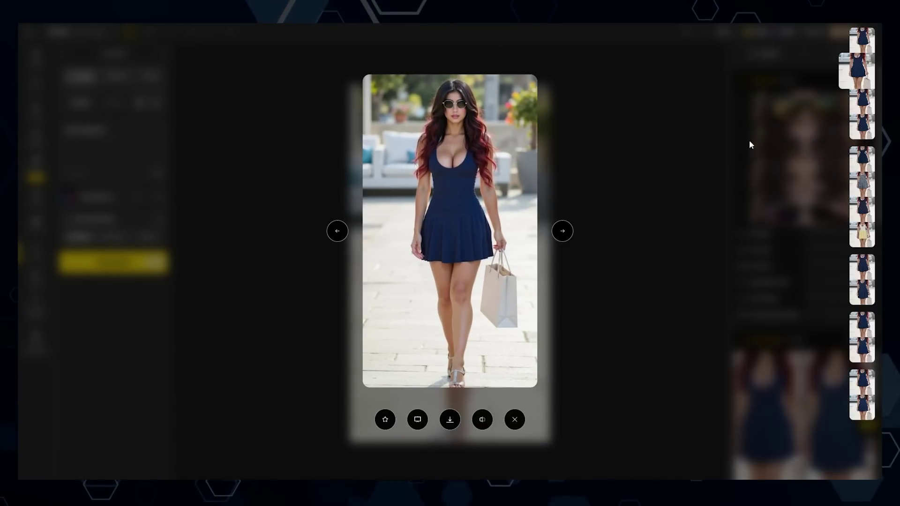
pyautogui.click(417, 419)
pyautogui.click(36, 253)
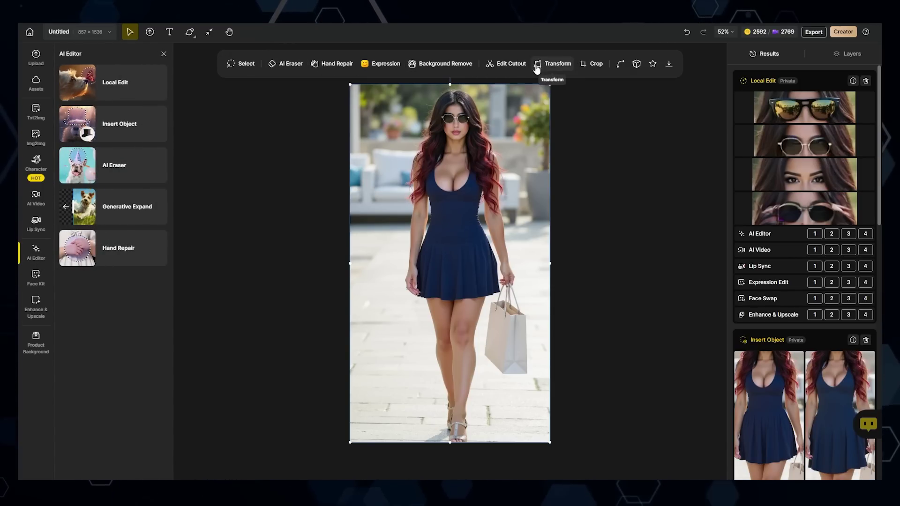
# Step: Lasso the shopping bag with AI Eraser and generate versions with it removed
pyautogui.click(284, 64)
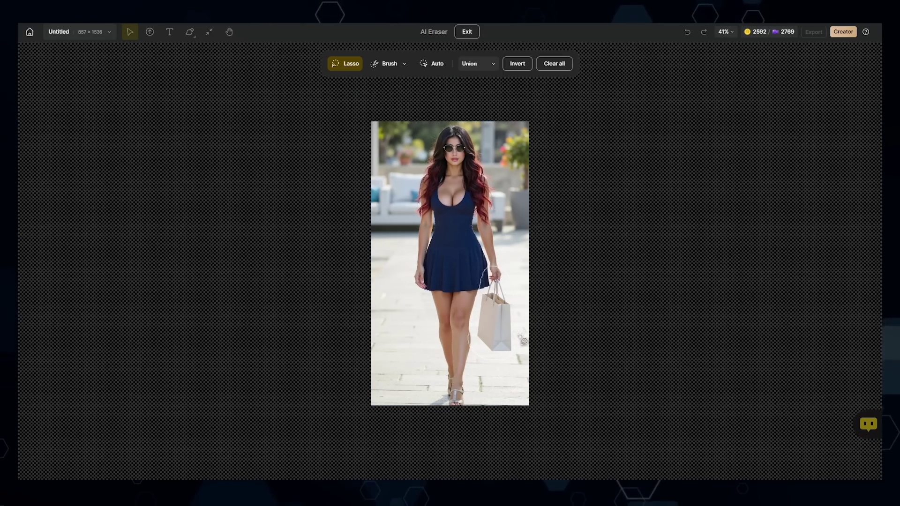
pyautogui.moveTo(514, 283); pyautogui.dragTo(491, 270)
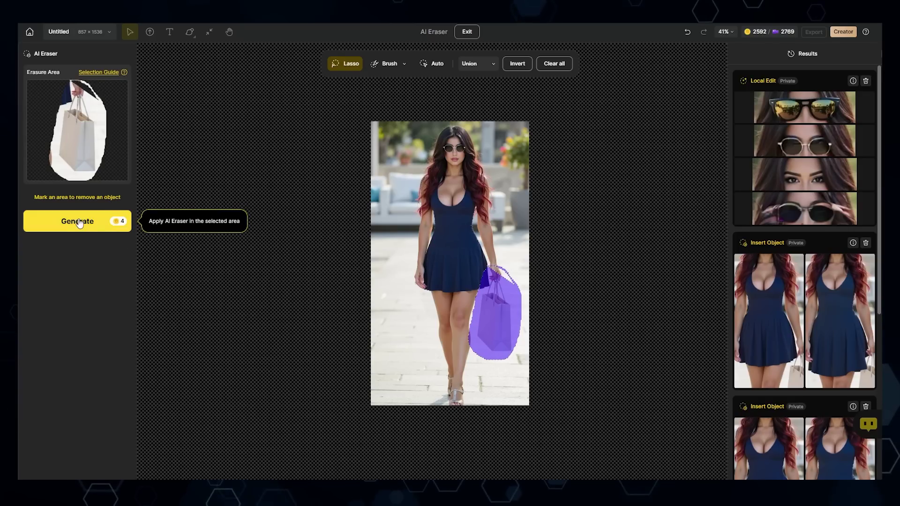
pyautogui.click(78, 220)
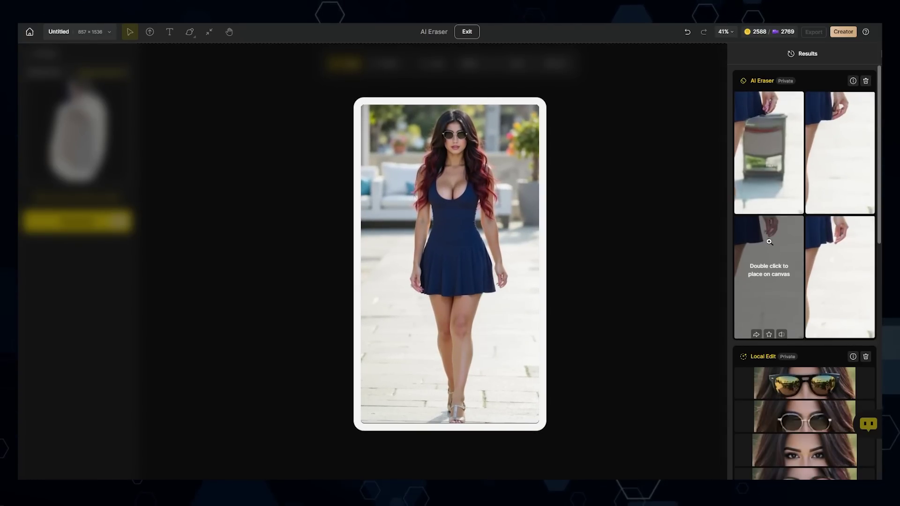
# Step: Compare the AI Eraser results and place the third image on the canvas
pyautogui.moveTo(837, 273)
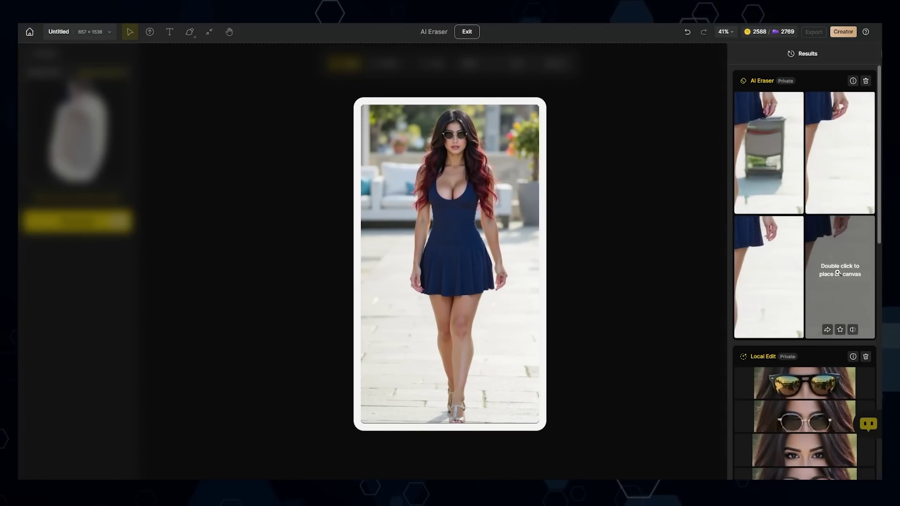
pyautogui.click(768, 280)
pyautogui.click(416, 420)
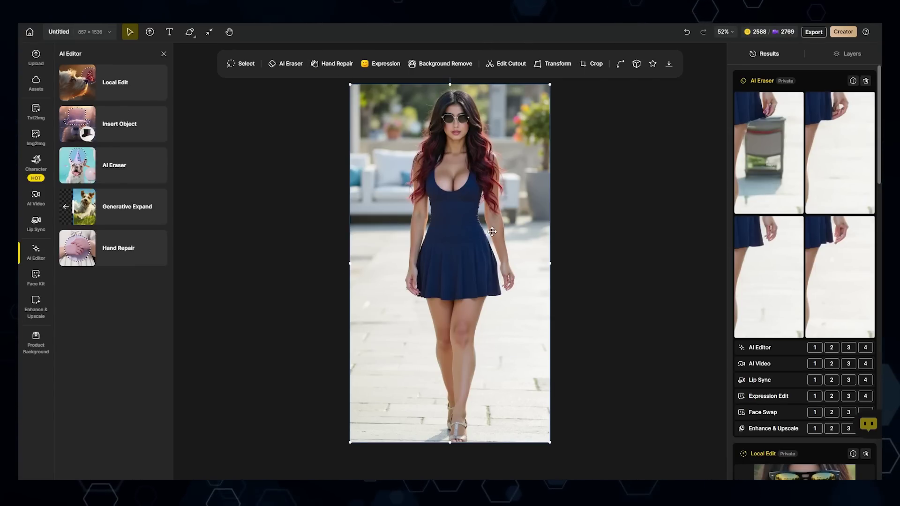
# Step: Remove the background from the woman's image, hide Layers 1, 2 and 3, and reposition the cutout slightly
pyautogui.click(437, 66)
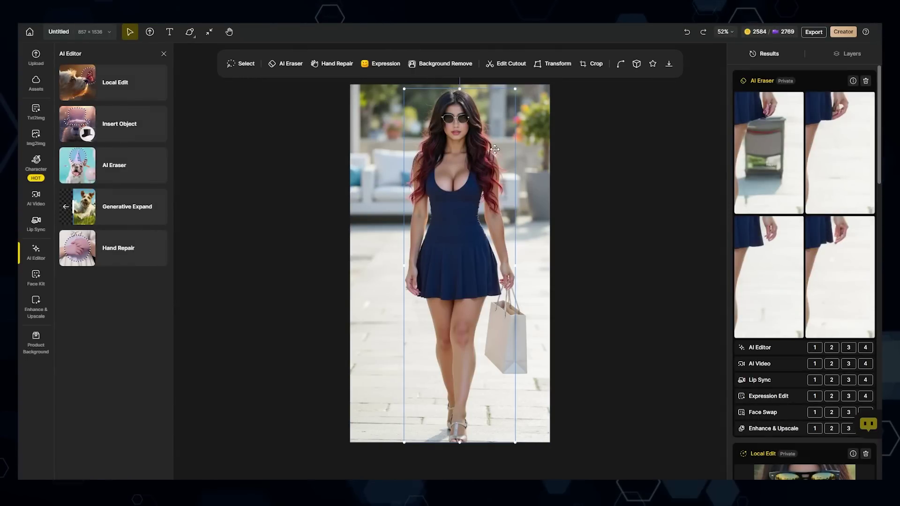
pyautogui.moveTo(497, 157); pyautogui.dragTo(479, 153)
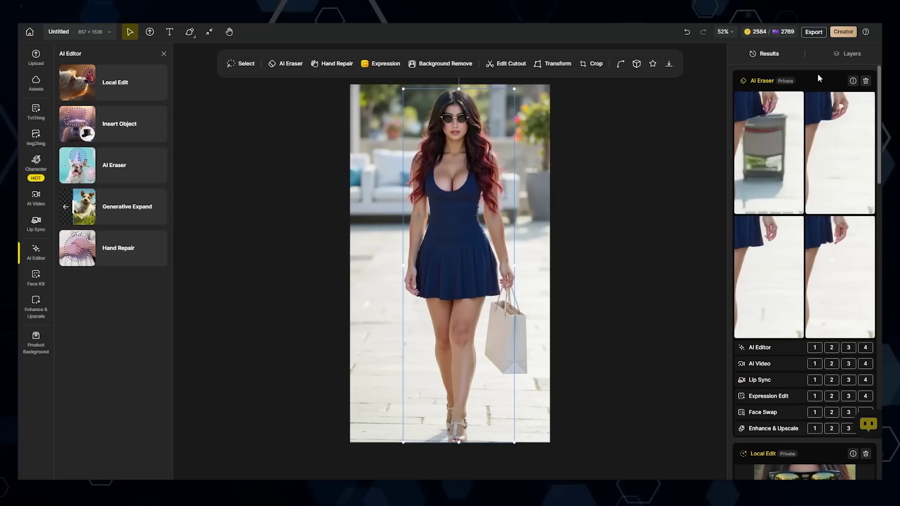
pyautogui.click(841, 54)
pyautogui.click(864, 119)
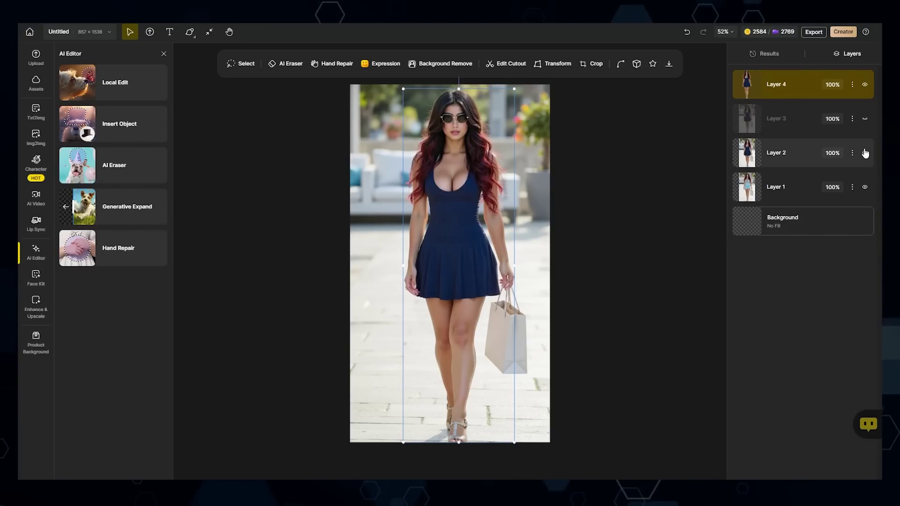
pyautogui.click(865, 153)
pyautogui.click(865, 187)
pyautogui.moveTo(437, 176); pyautogui.dragTo(460, 186)
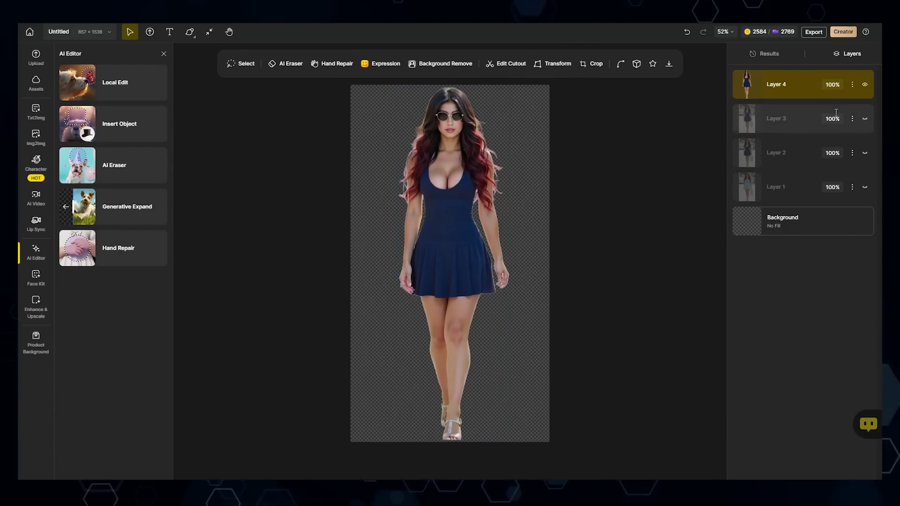
# Step: Show only Layer 3 and generate a 16:9 Generative Expand of it without a description
pyautogui.click(864, 84)
pyautogui.click(864, 118)
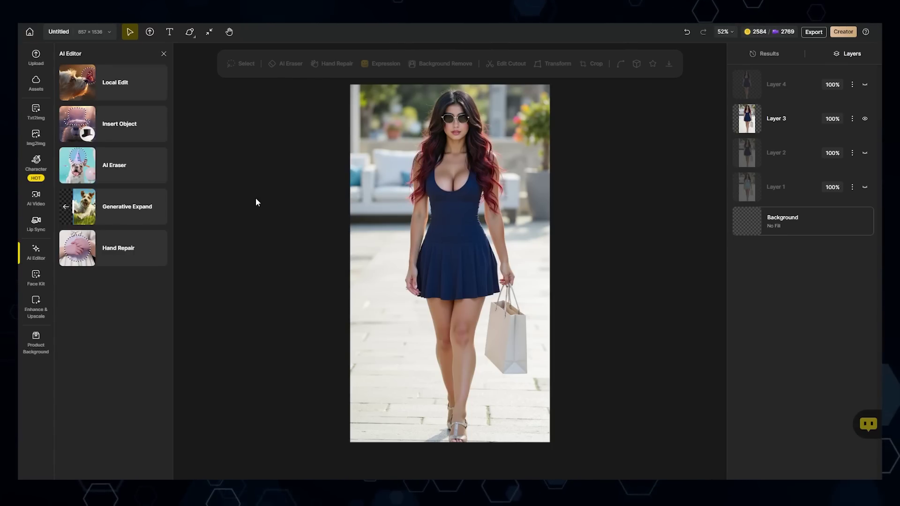
pyautogui.click(136, 213)
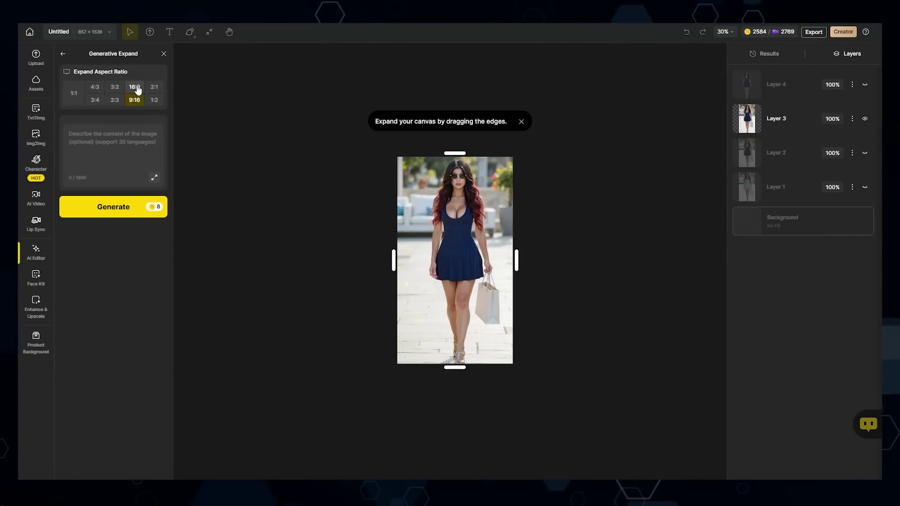
pyautogui.click(136, 89)
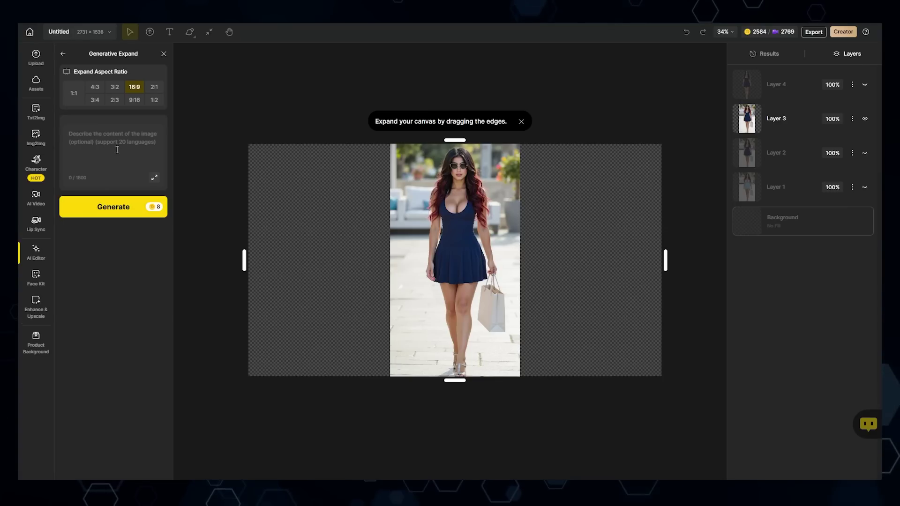
pyautogui.click(104, 210)
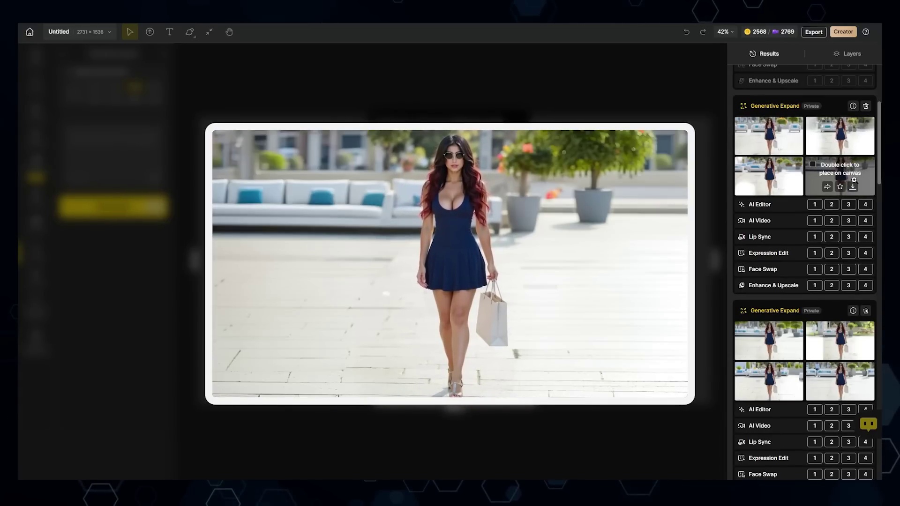
# Step: Compare the Generative Expand results and place the third image of the older set on the canvas
pyautogui.moveTo(788, 173)
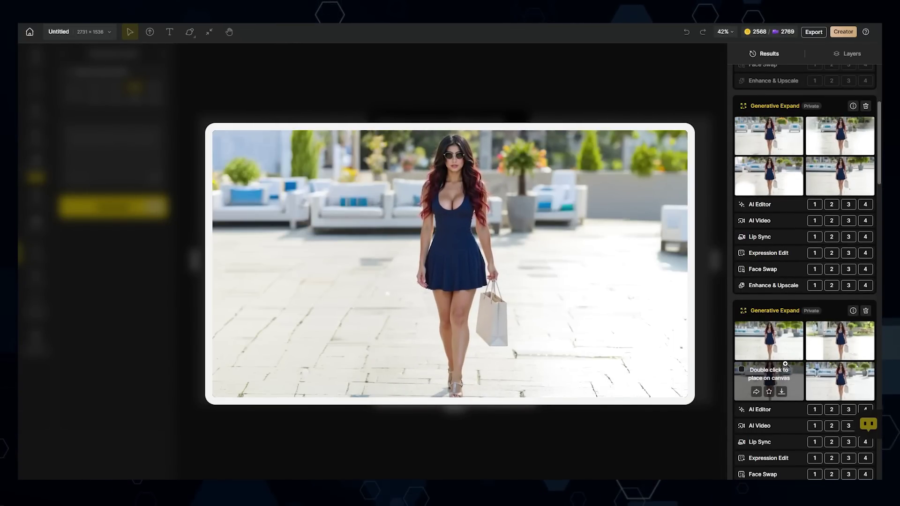
pyautogui.click(770, 372)
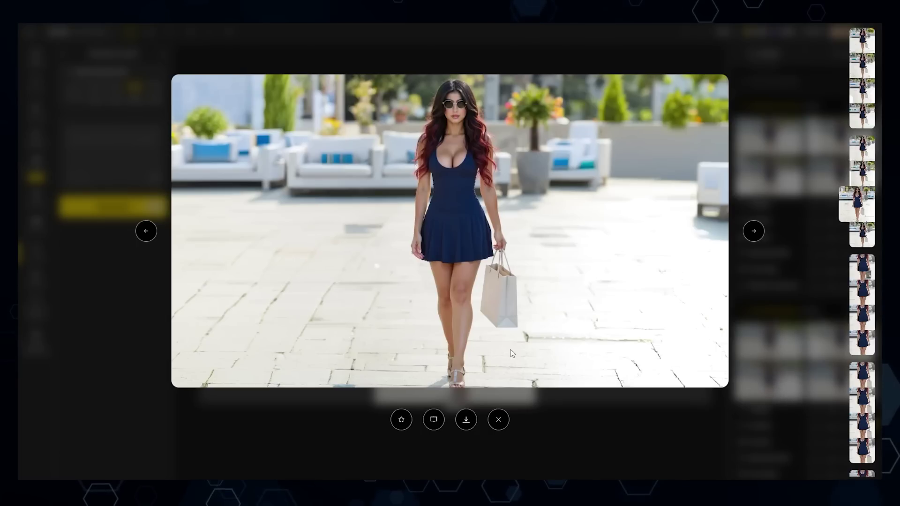
pyautogui.click(435, 420)
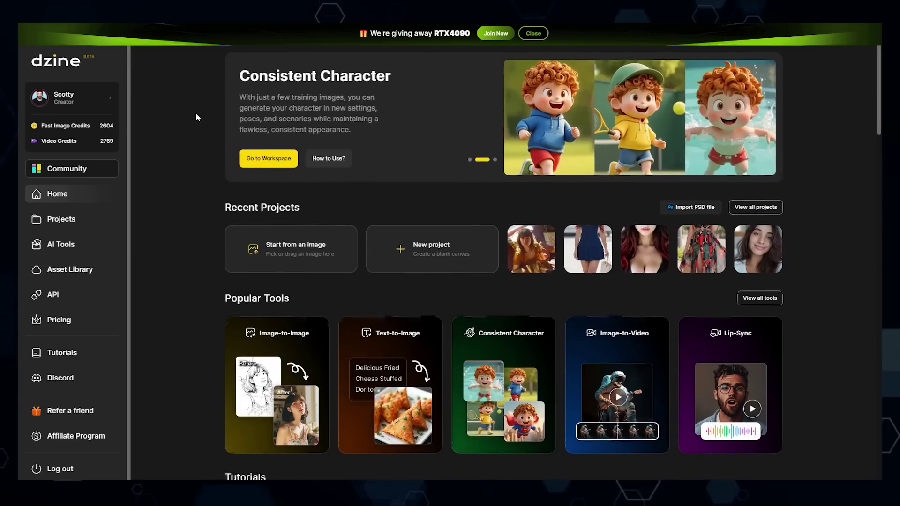
# Step: Browse the home page, then look through the full collection of AI Tools down to Upscale
pyautogui.scroll(-2, 196, 112)
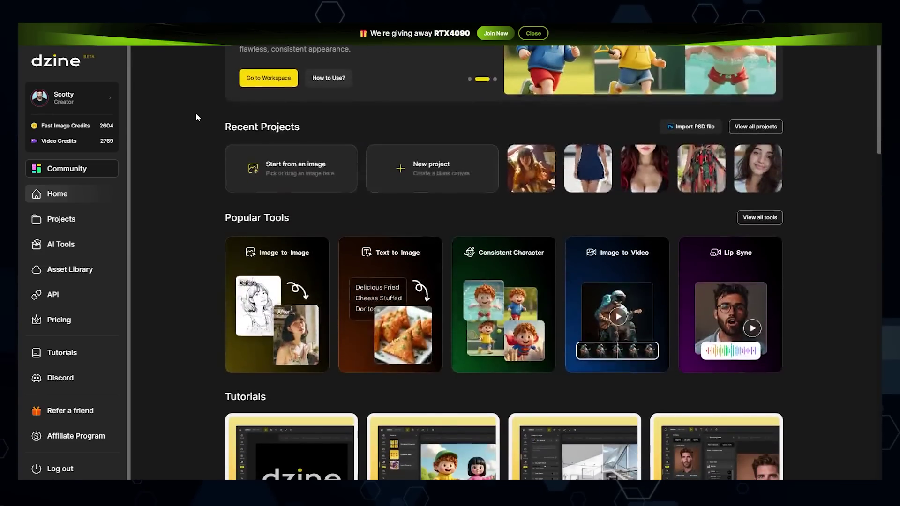
pyautogui.click(64, 244)
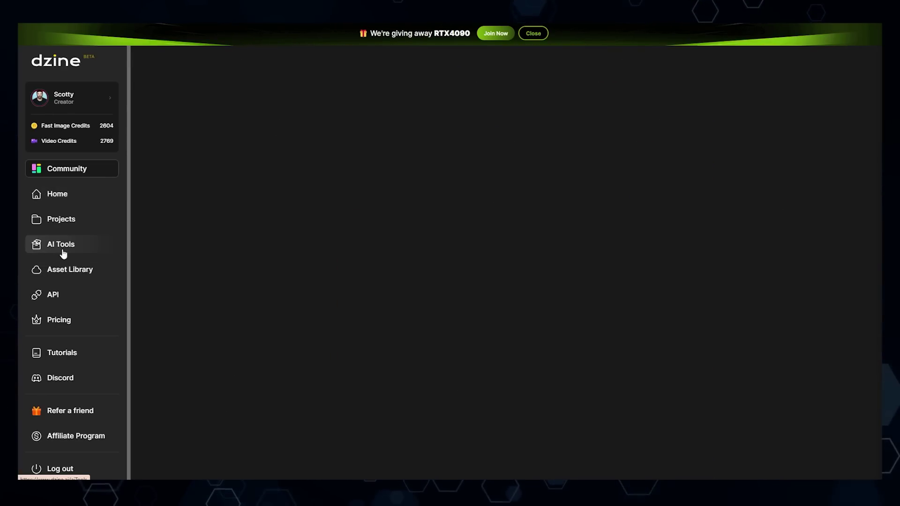
pyautogui.scroll(-1, 494, 272)
pyautogui.scroll(-1, 494, 272)
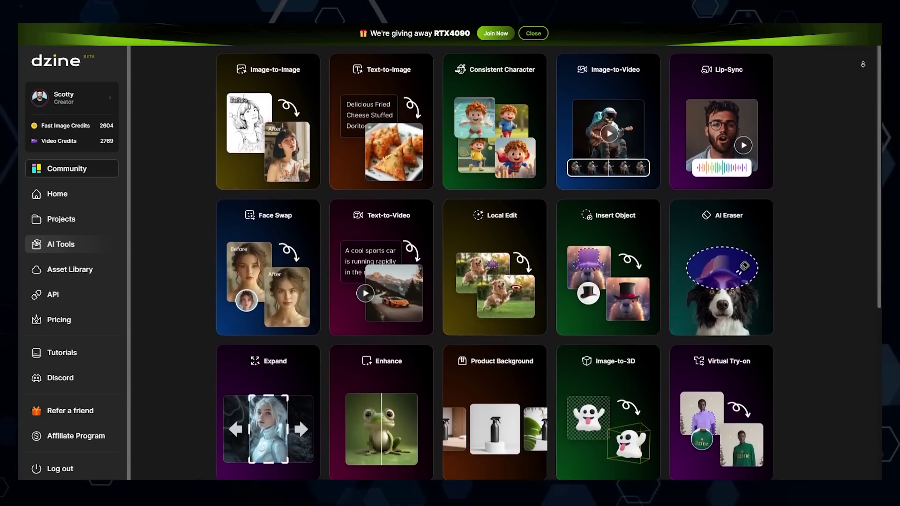
pyautogui.scroll(-1, 494, 271)
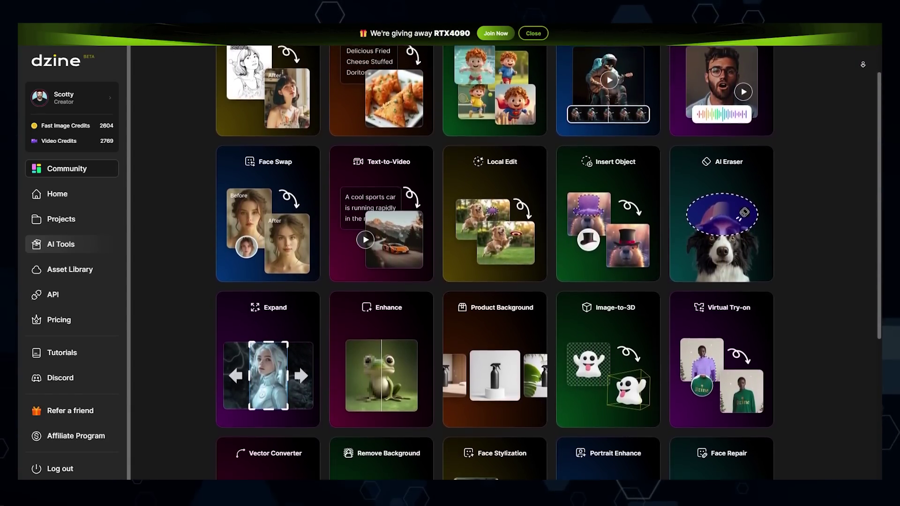
pyautogui.scroll(-1, 495, 272)
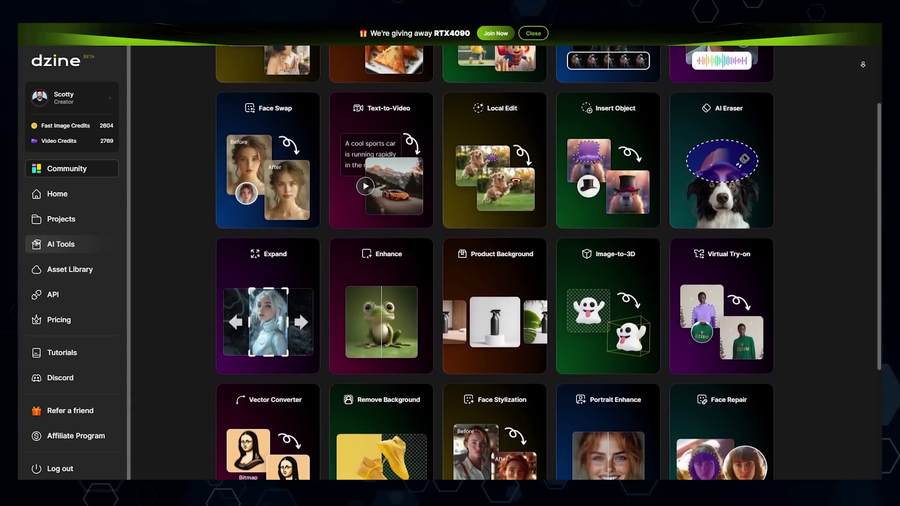
pyautogui.scroll(-1, 494, 272)
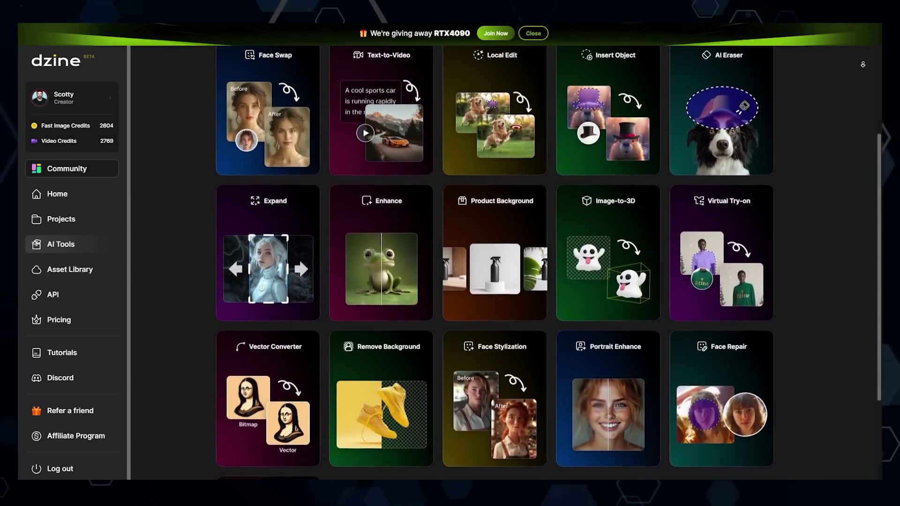
pyautogui.scroll(-1, 494, 271)
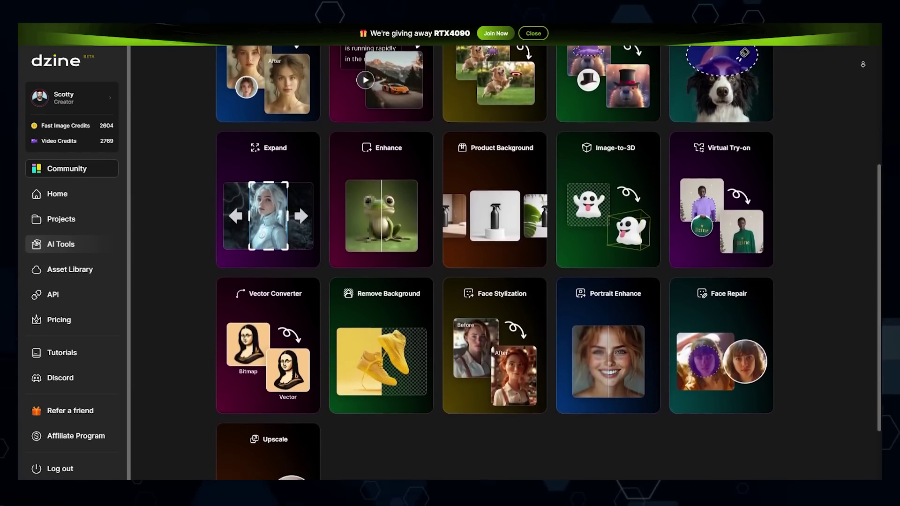
pyautogui.scroll(-1, 494, 272)
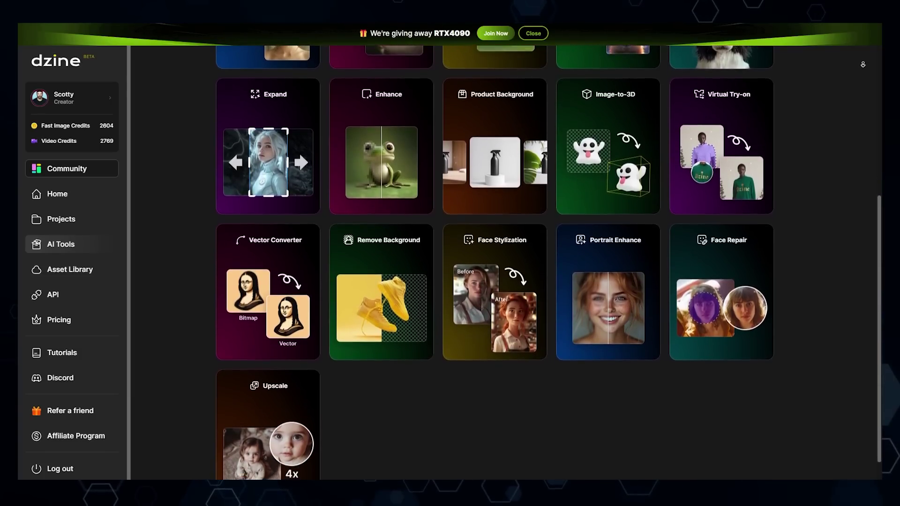